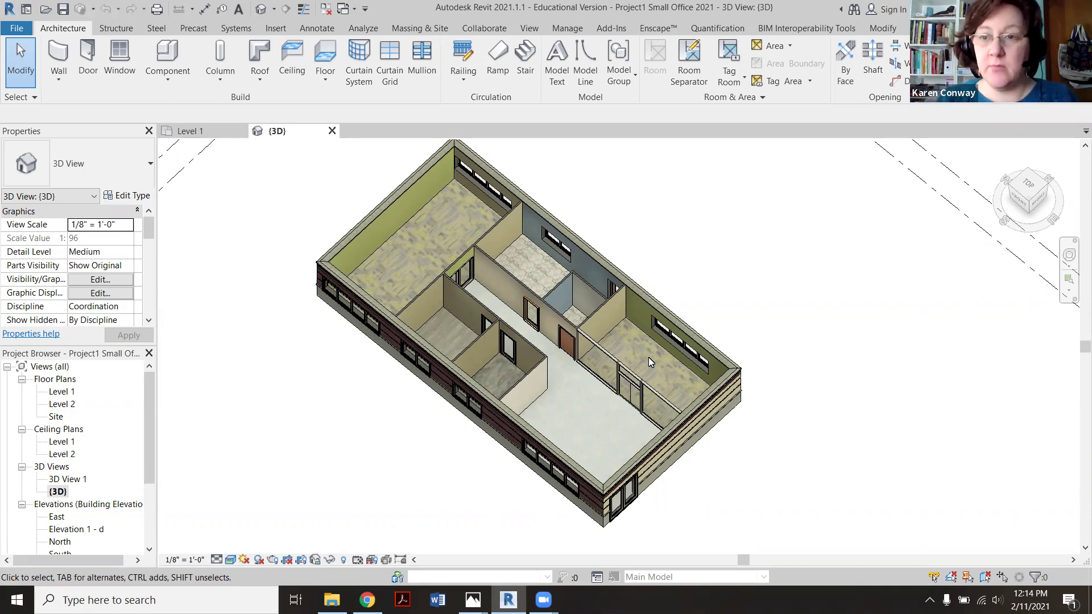
Step: Orbit and zoom the 3D view to look inside the Small Office corridor
scroll(601, 404, "up", 3)
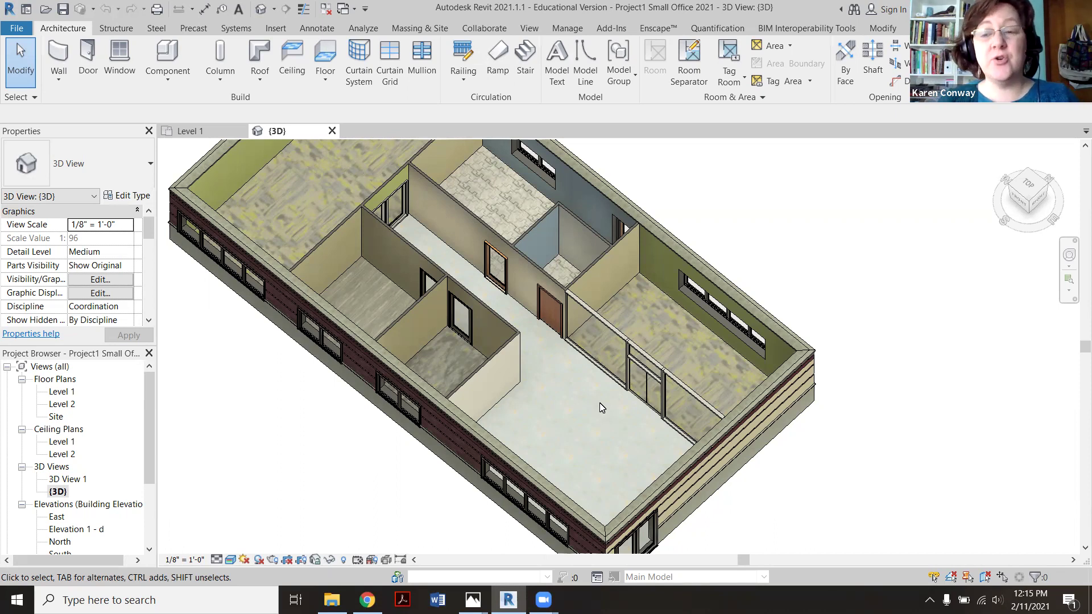
scroll(600, 408, "down", 2)
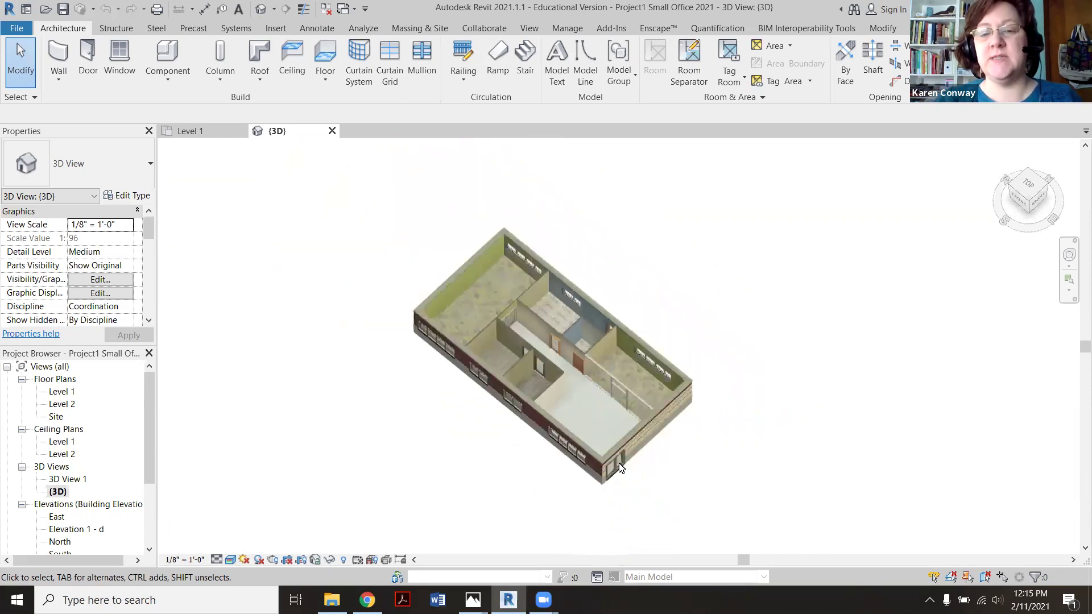
scroll(619, 463, "up", 5)
scroll(557, 304, "up", 2)
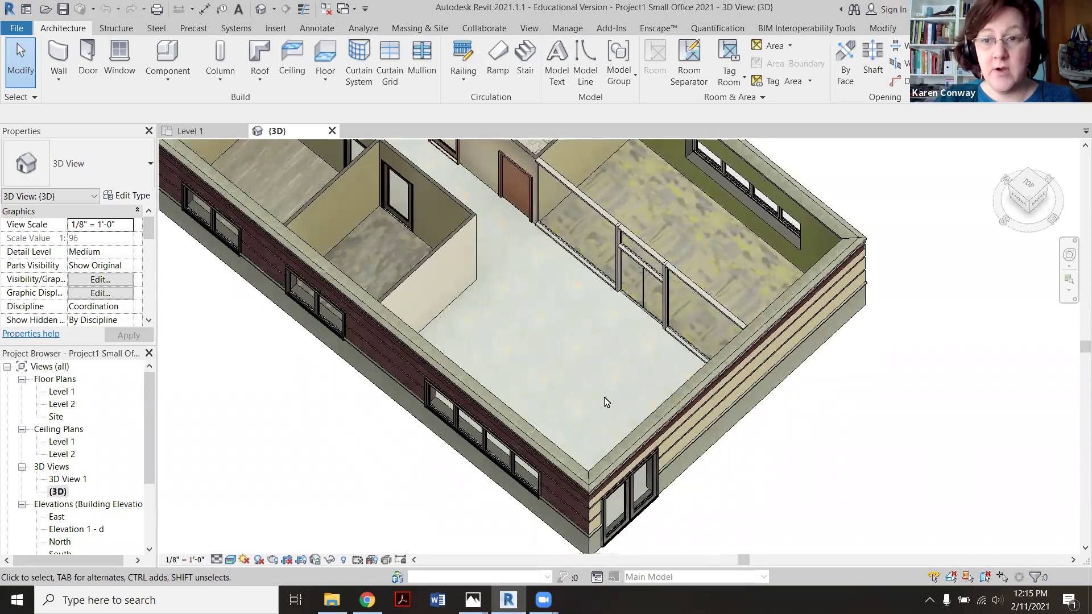
scroll(567, 344, "down", 3)
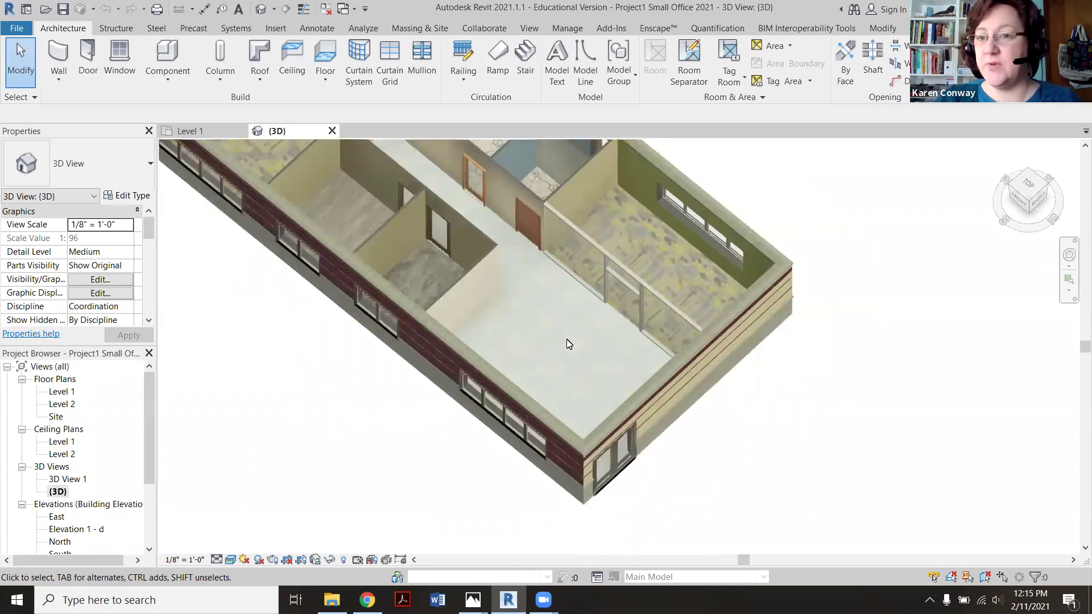
scroll(563, 312, "up", 3)
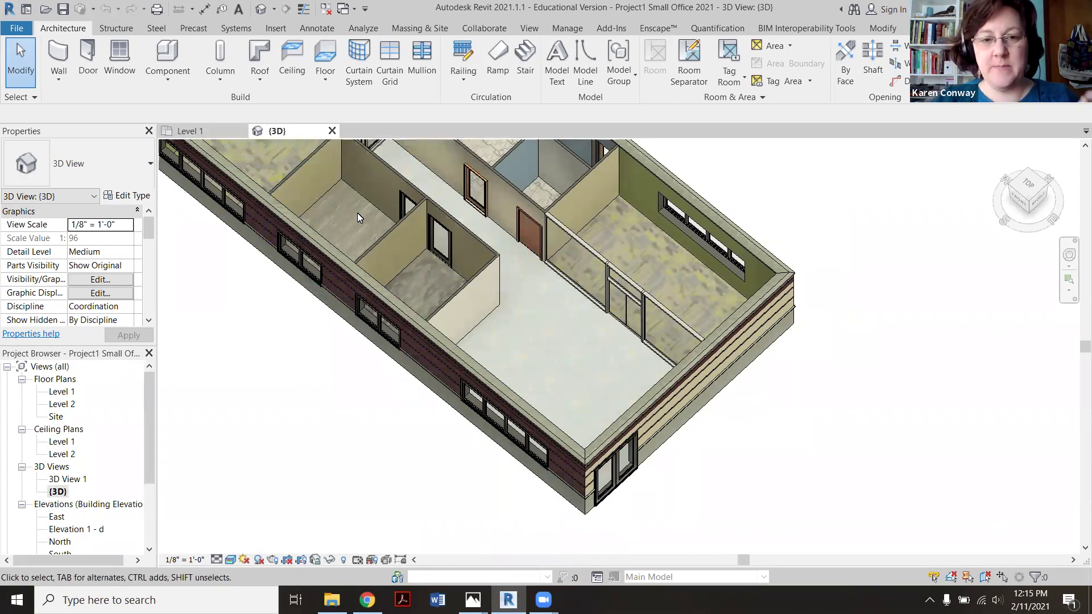
middle_click_drag(470, 289, 474, 268, "shift")
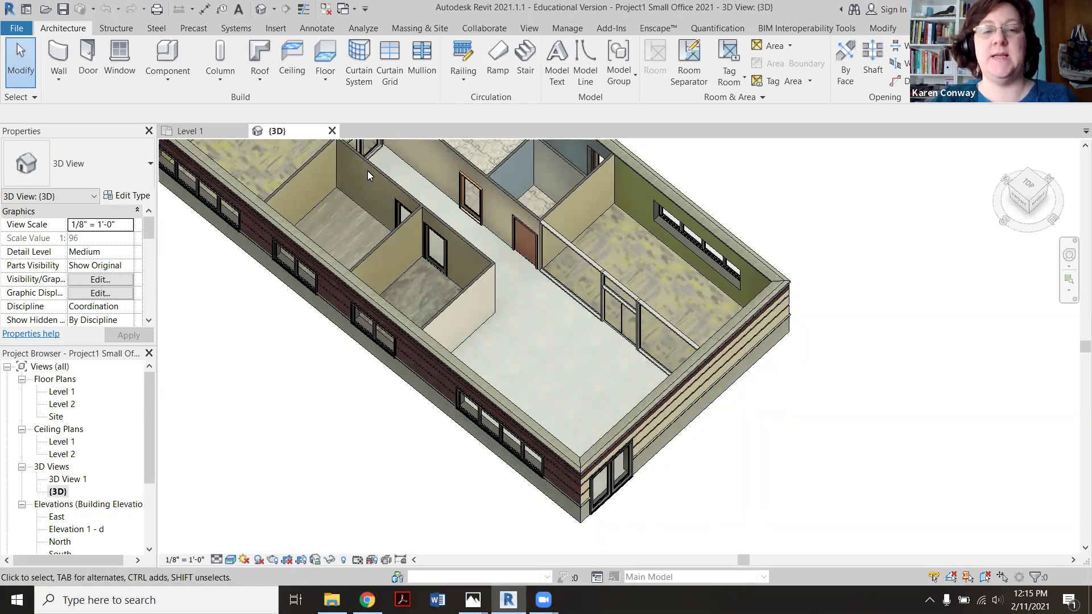
scroll(495, 244, "up", 3)
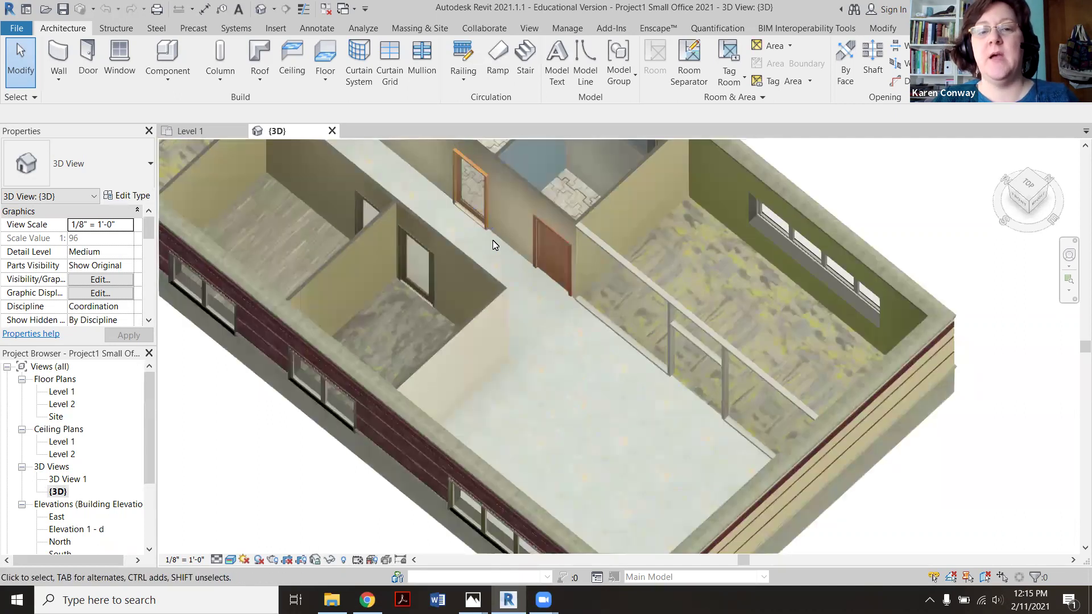
Step: Select the corridor's Wood Joist 10" - Ceramic Tile floor and switch to the Level 1 plan
left_click(497, 246)
scroll(522, 306, "down", 3)
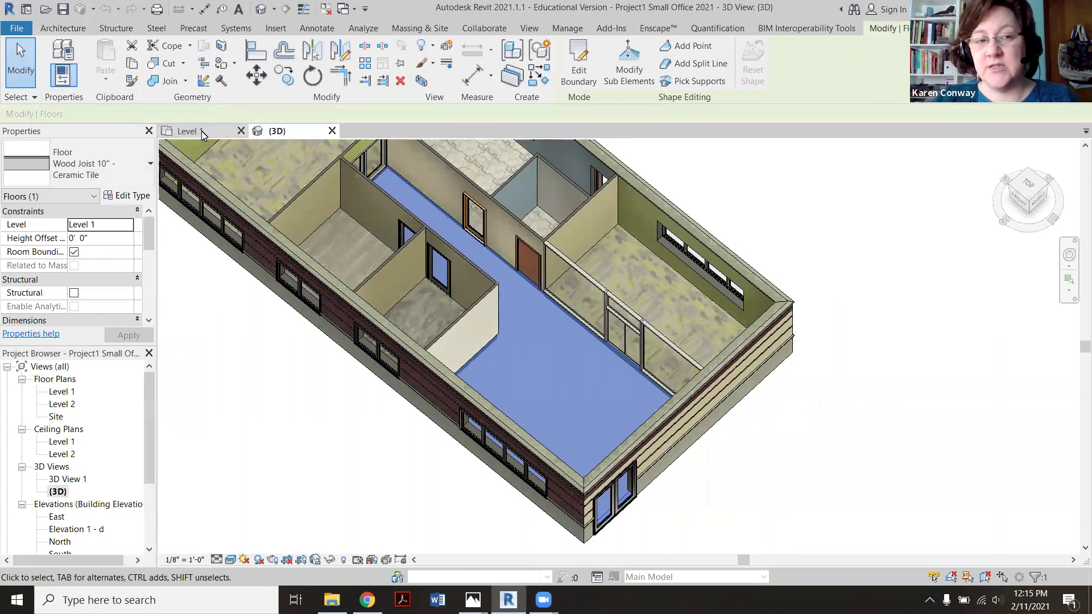
left_click(207, 135)
scroll(512, 273, "down", 3)
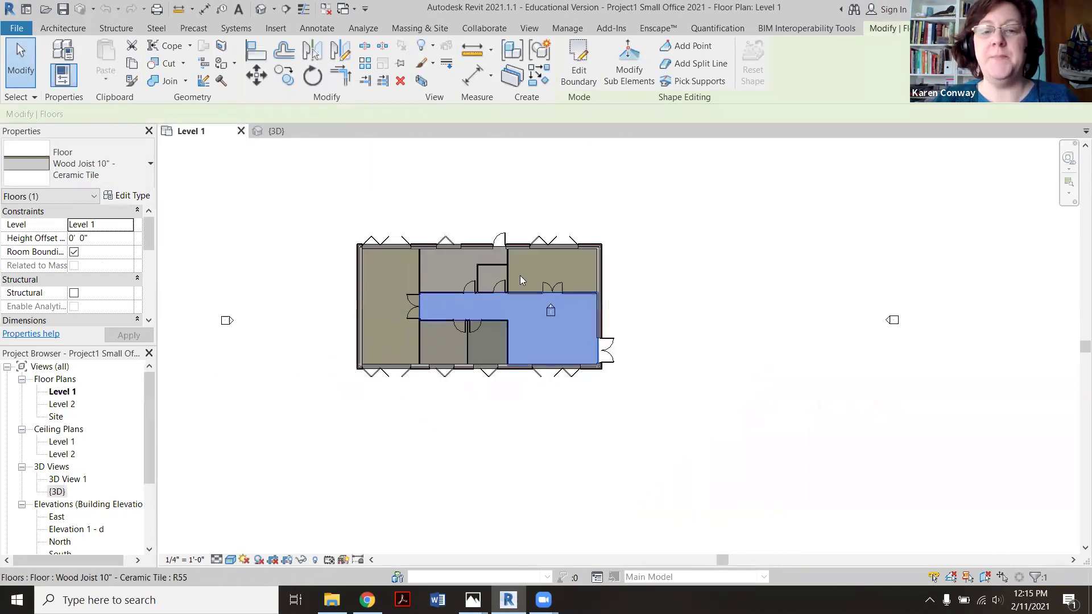
scroll(521, 288, "up", 1)
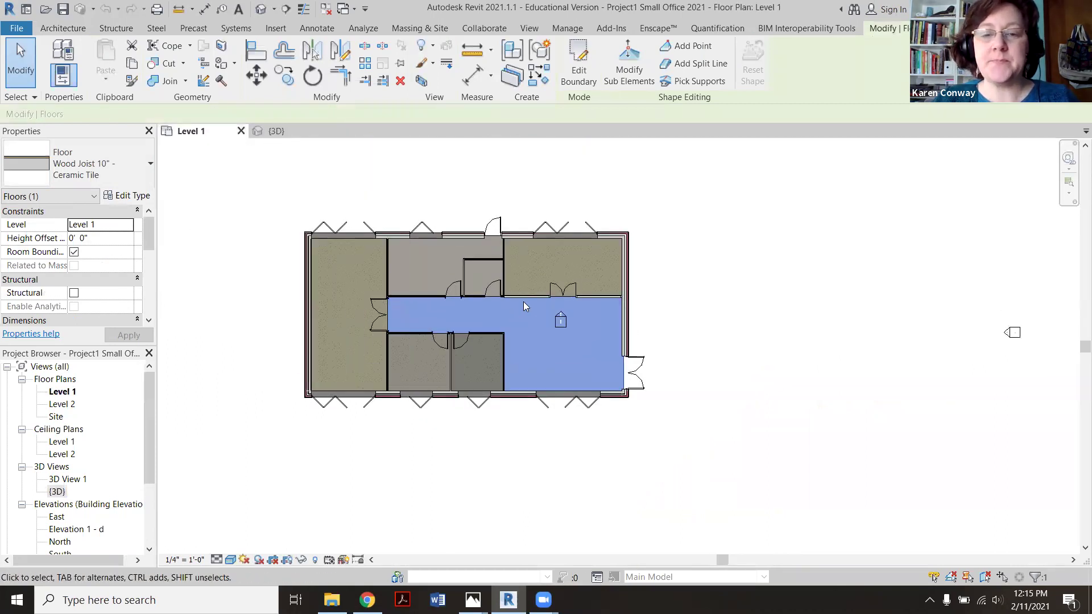
Step: Sketch an 11'-6" wide rectangle by the entry doors to cut an opening in the tile floor
left_click(577, 74)
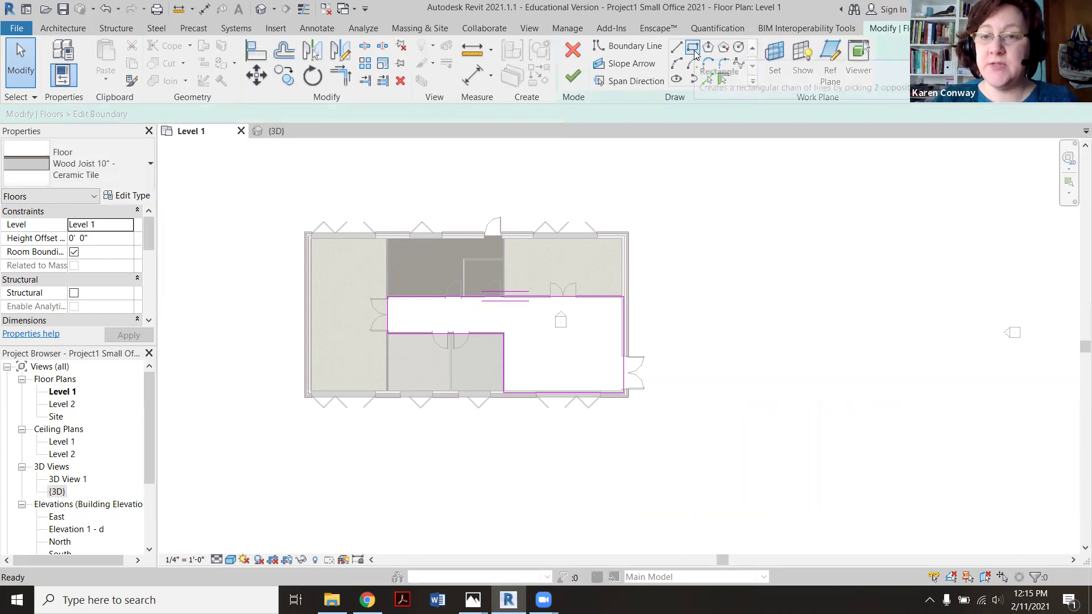
left_click(693, 49)
scroll(553, 337, "up", 4)
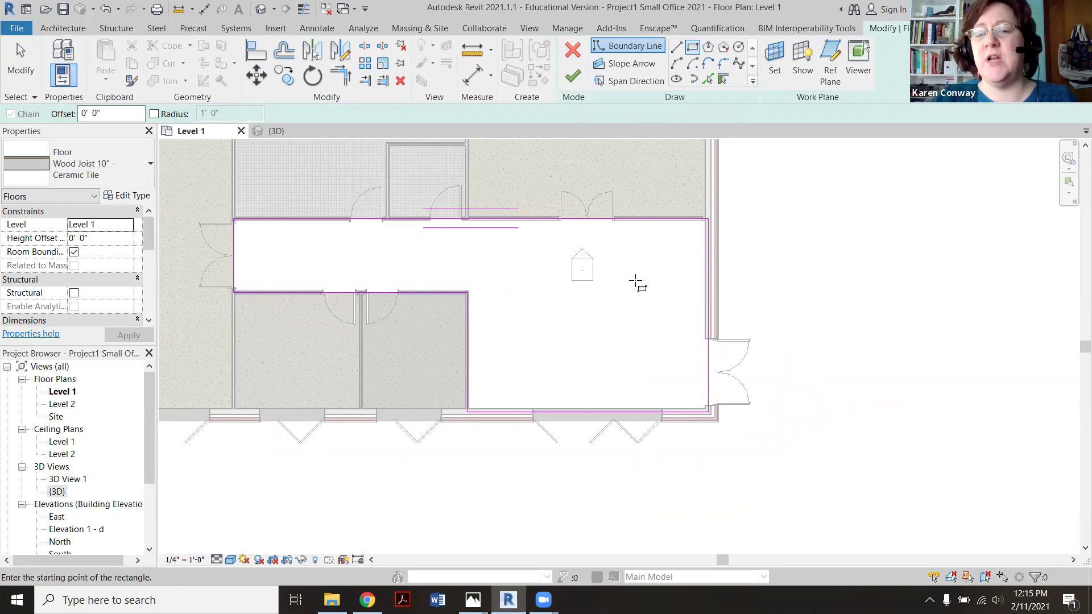
left_click(691, 236)
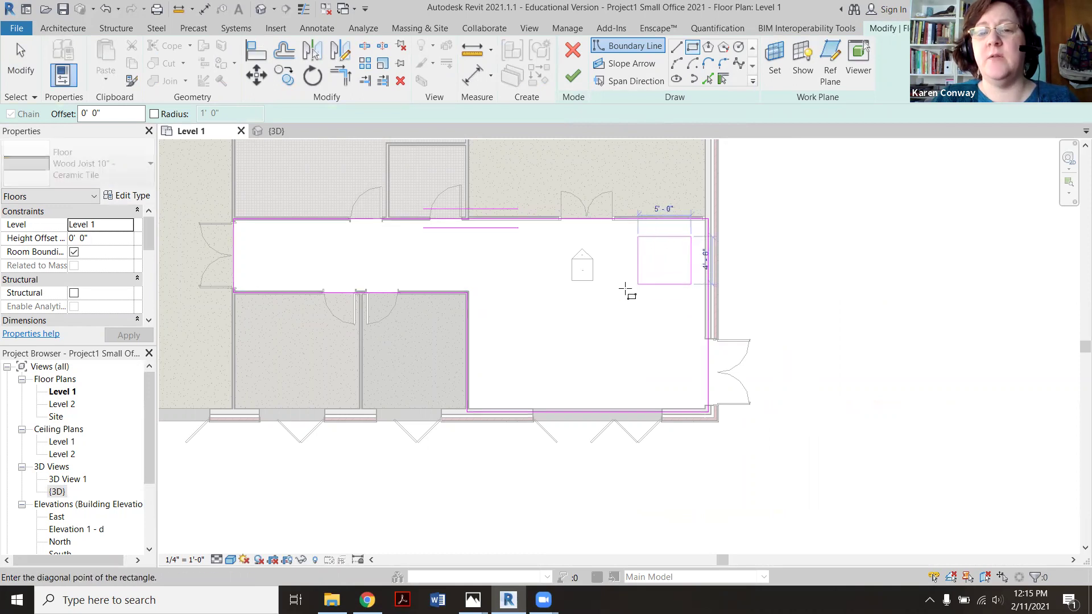
left_click(569, 311)
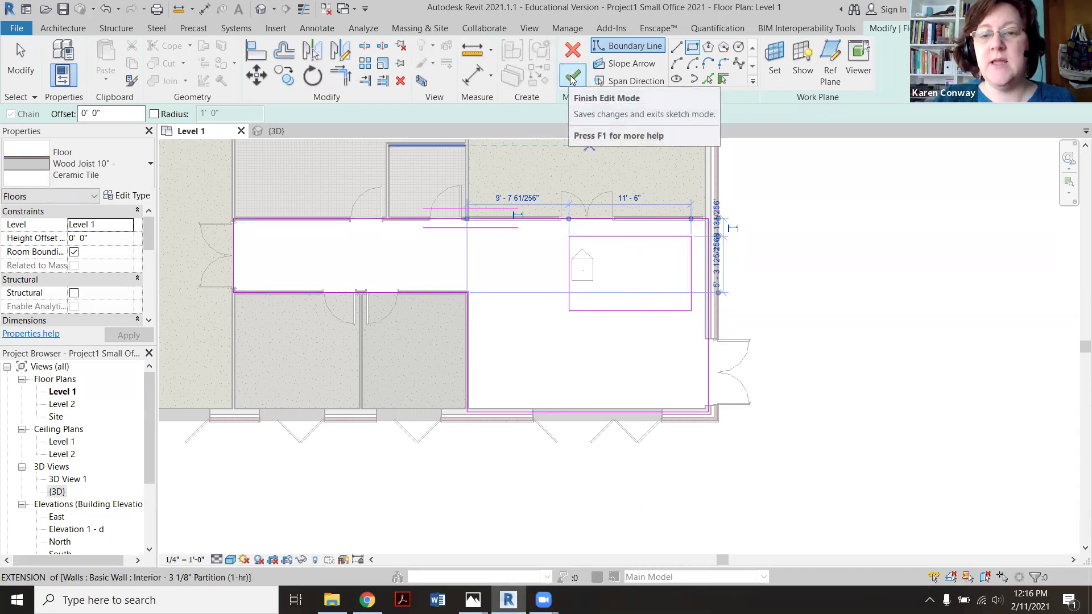
left_click(572, 79)
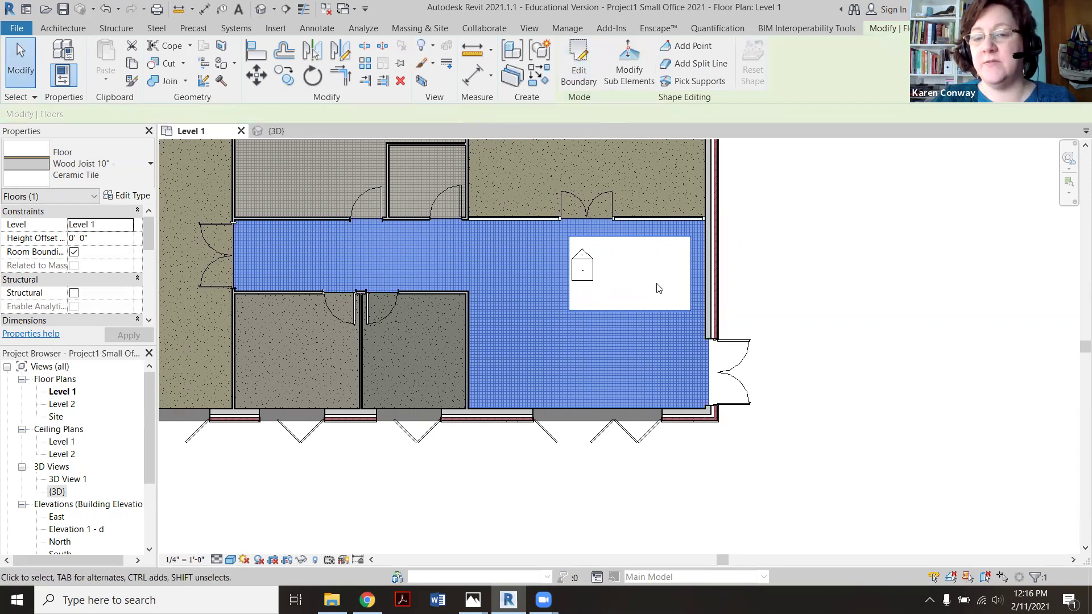
left_click(277, 132)
scroll(565, 322, "down", 2)
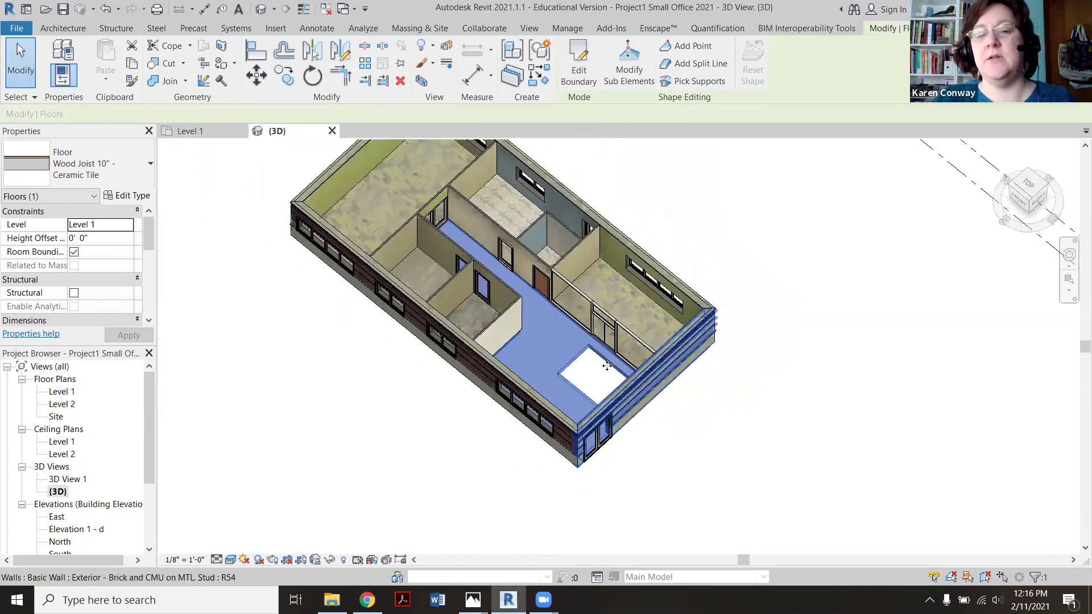
scroll(328, 226, "up", 1)
left_click(193, 131)
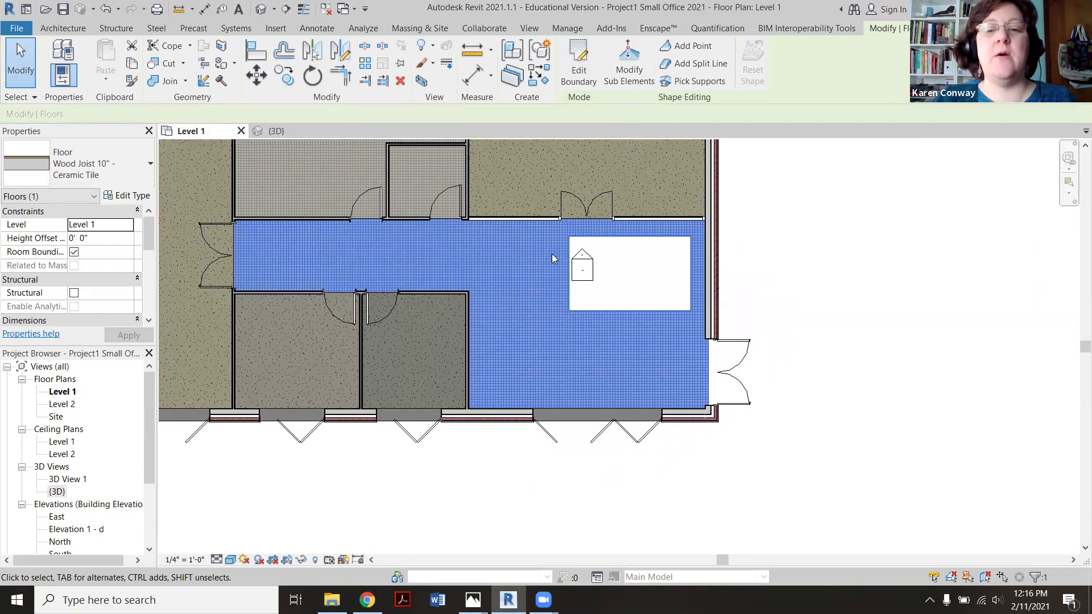
scroll(643, 258, "down", 3)
scroll(626, 260, "up", 3)
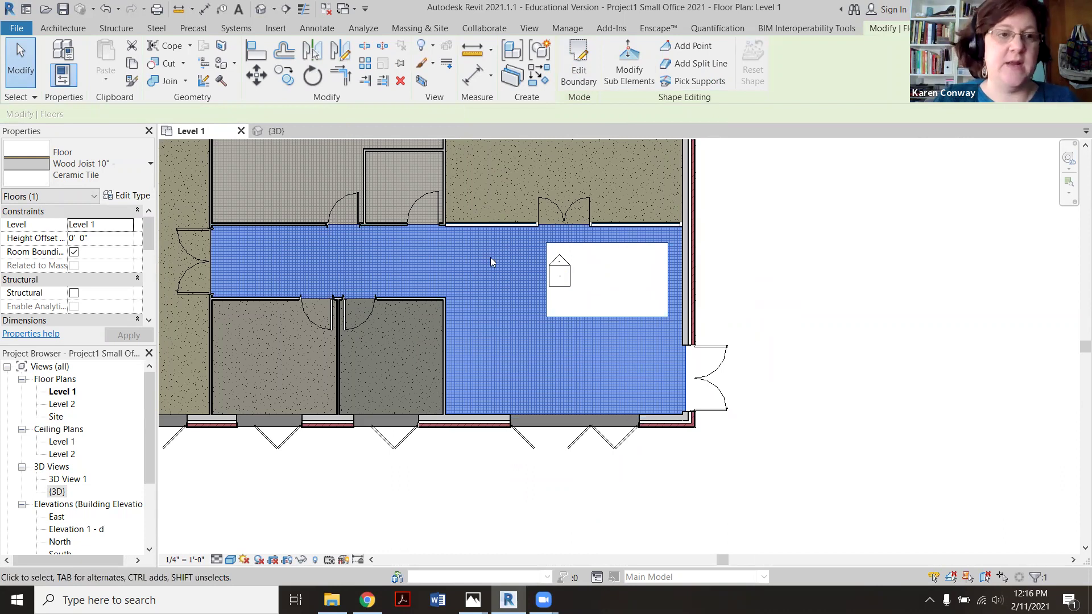
Step: Start a new architectural floor using the Wood Truss Joist 12" - Carpet Tile 3 type
left_click(77, 33)
left_click(339, 83)
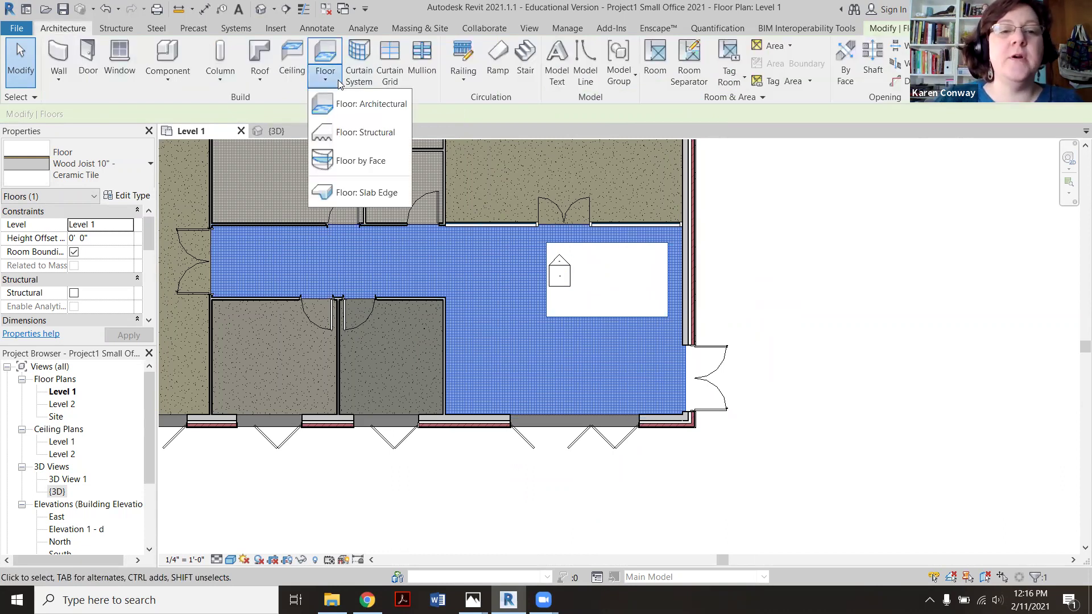
left_click(346, 100)
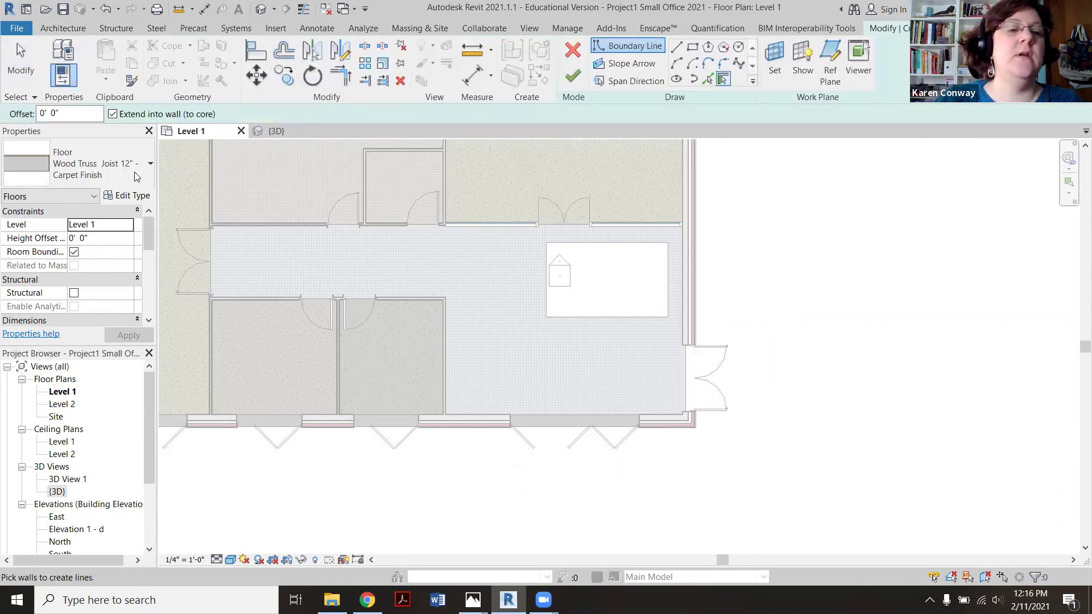
left_click(137, 173)
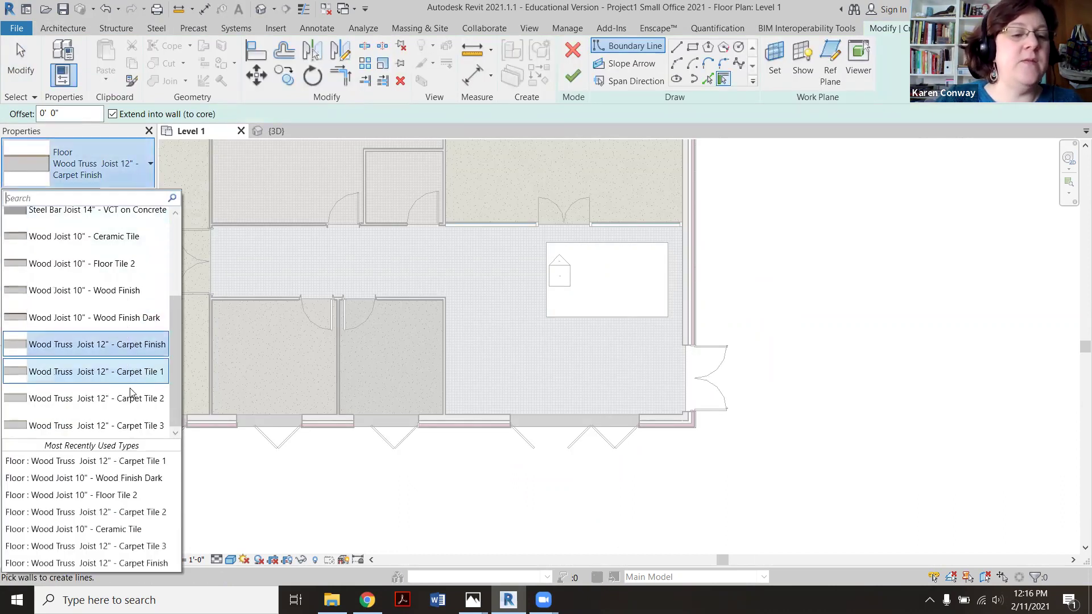
left_click(130, 426)
scroll(680, 247, "up", 1)
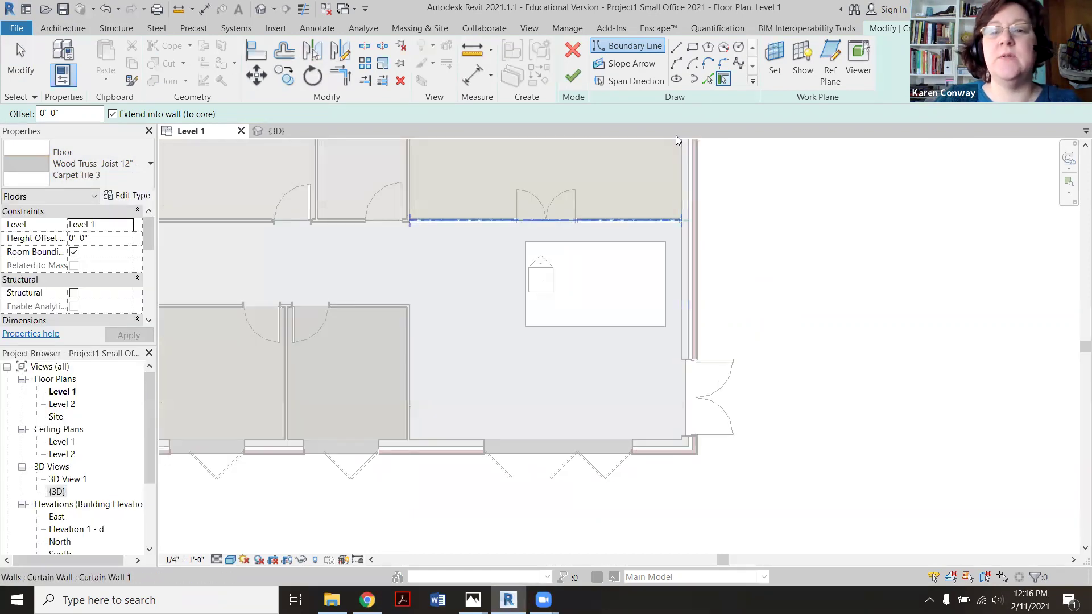
Step: Draw the carpet floor as a rectangle over the corridor opening and finish the sketch
left_click(690, 49)
scroll(628, 248, "up", 2)
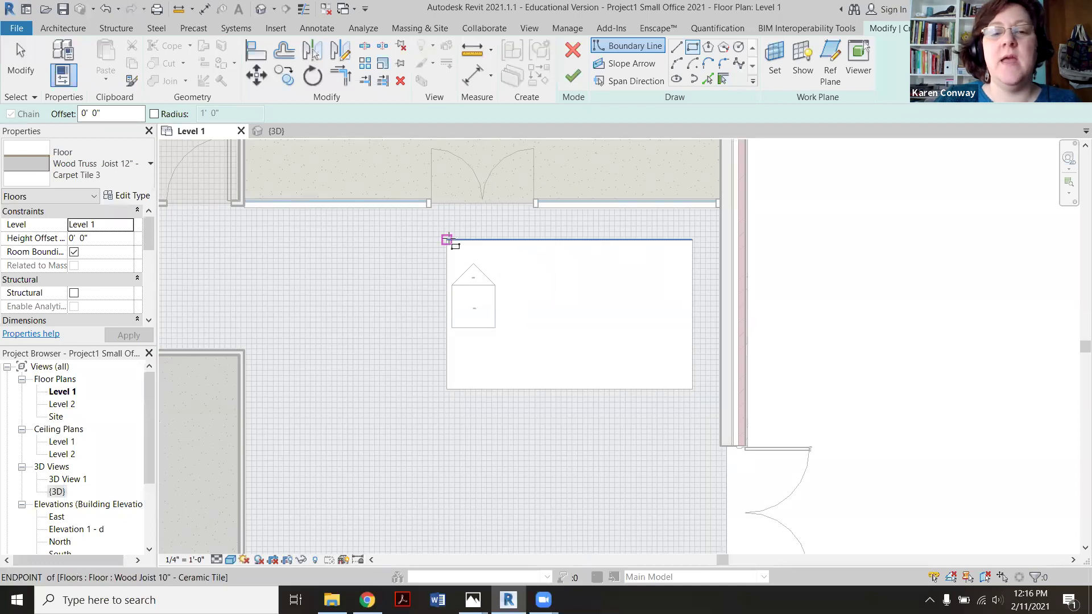
left_click(447, 240)
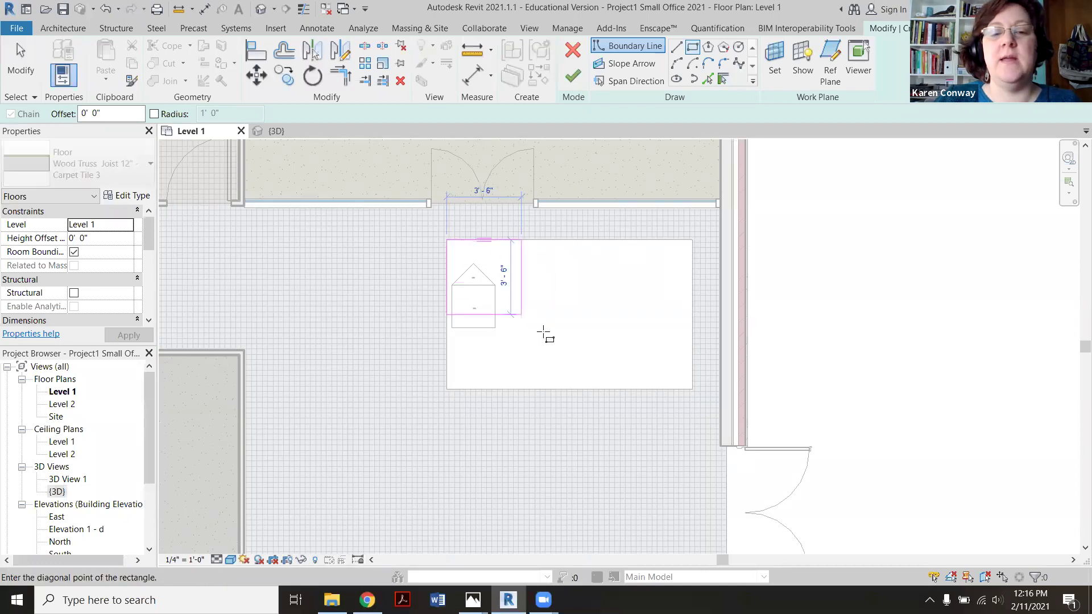
left_click(693, 390)
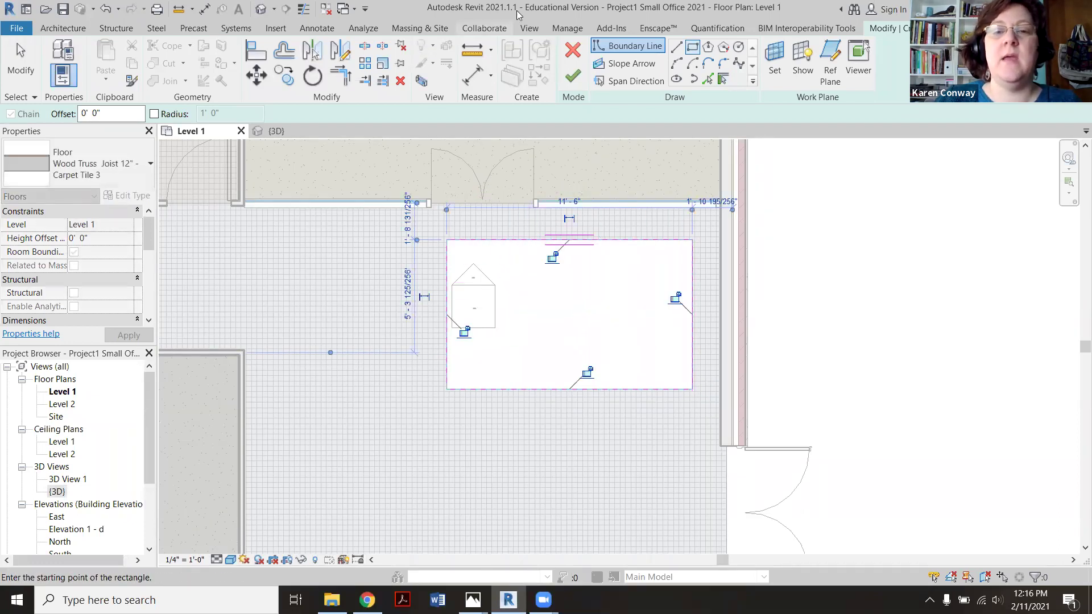
left_click(572, 77)
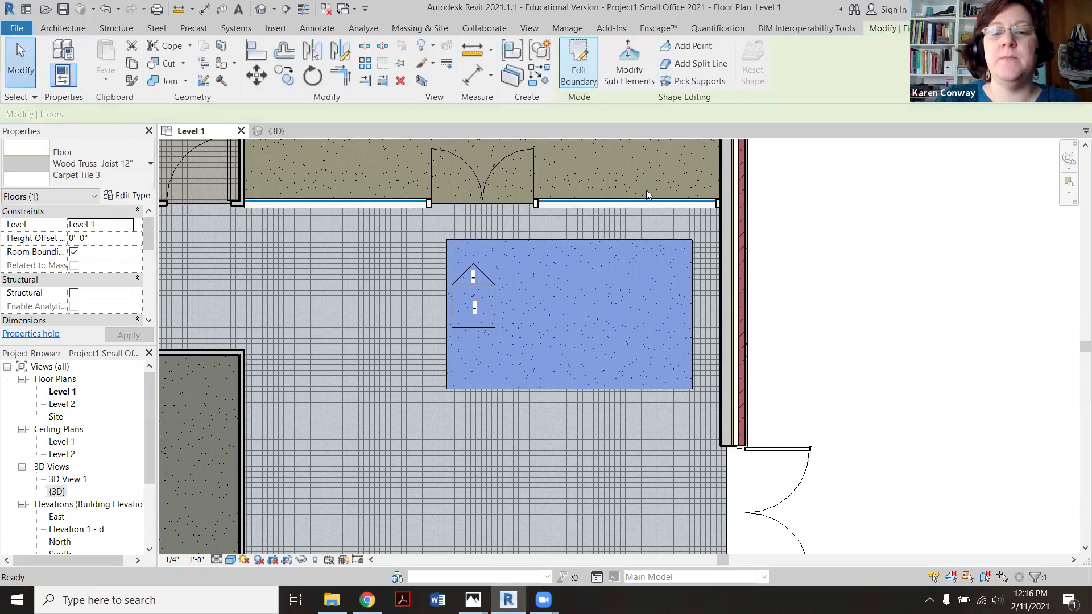
Step: Review the new carpet patch in the 3D view, then go back to Level 1
left_click(288, 132)
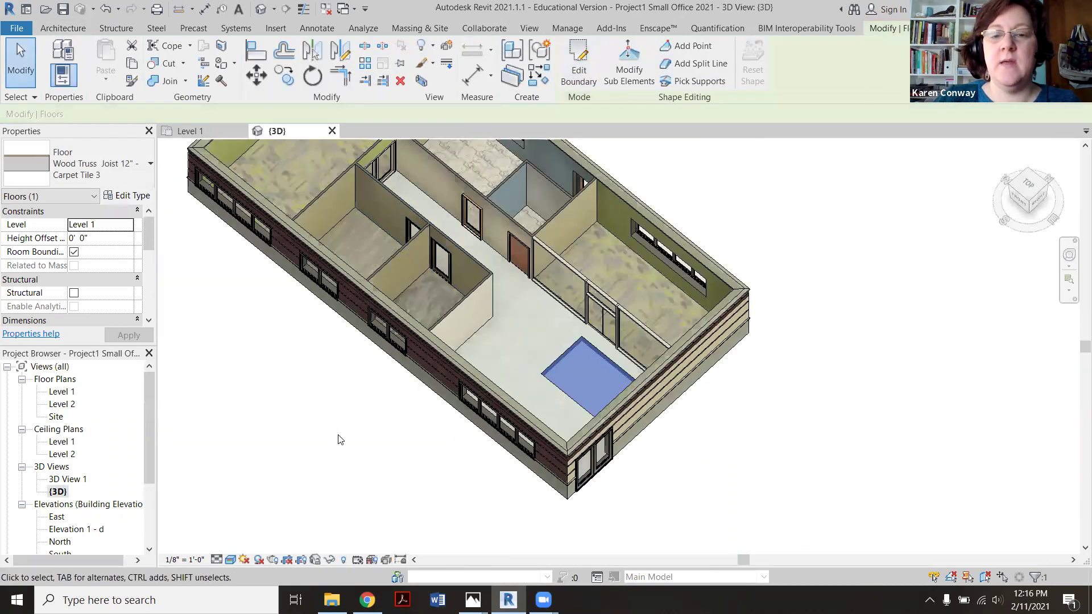
left_click(340, 439)
scroll(583, 377, "up", 5)
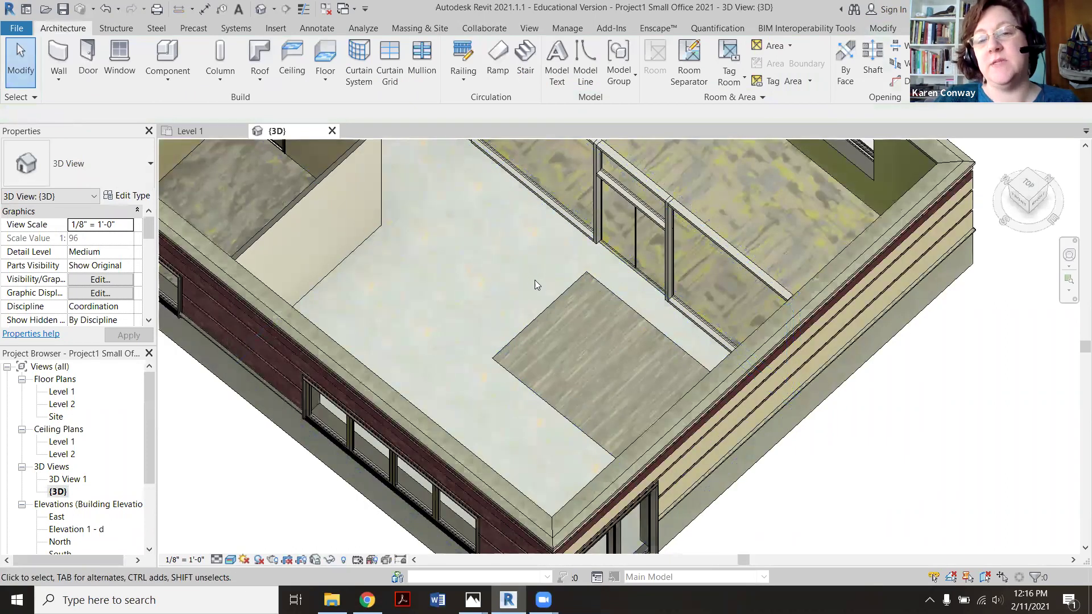
scroll(535, 280, "down", 2)
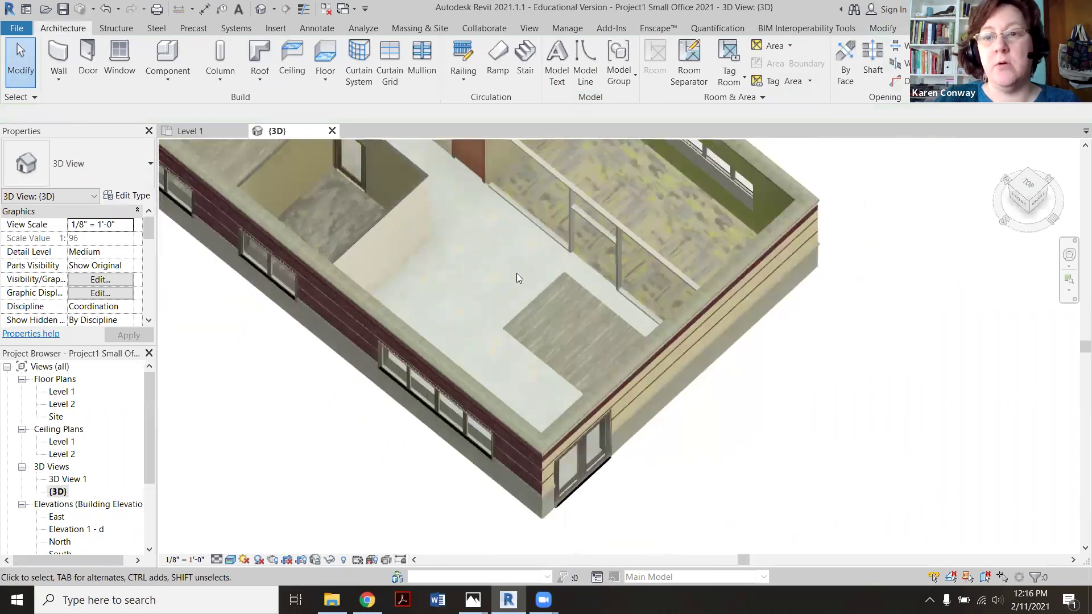
left_click(199, 130)
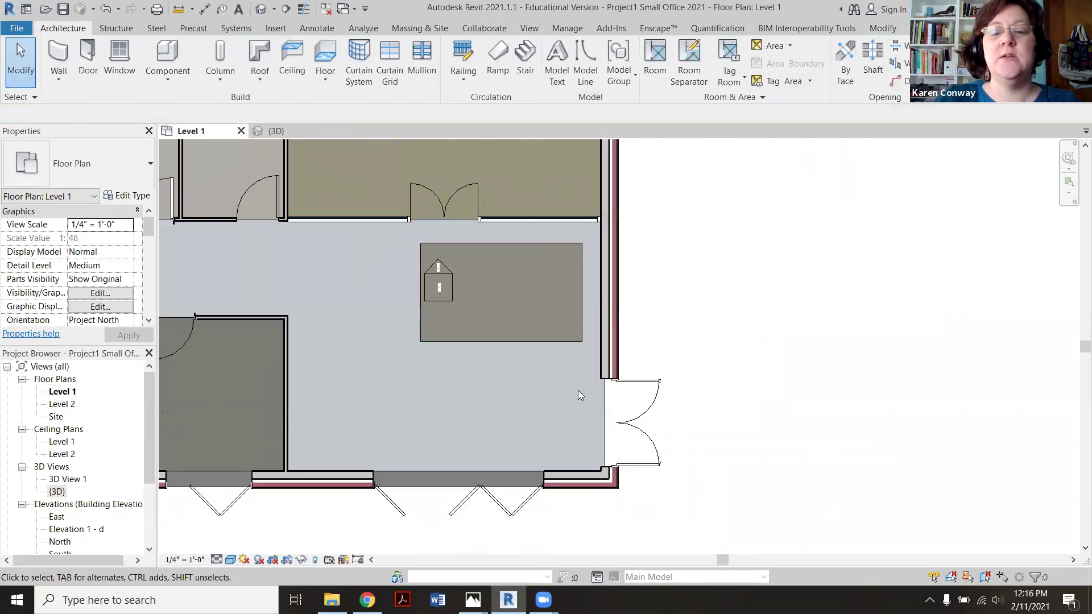
Step: Select the surrounding ceramic tile floor in 3D and return to the Level 1 plan
left_click(273, 131)
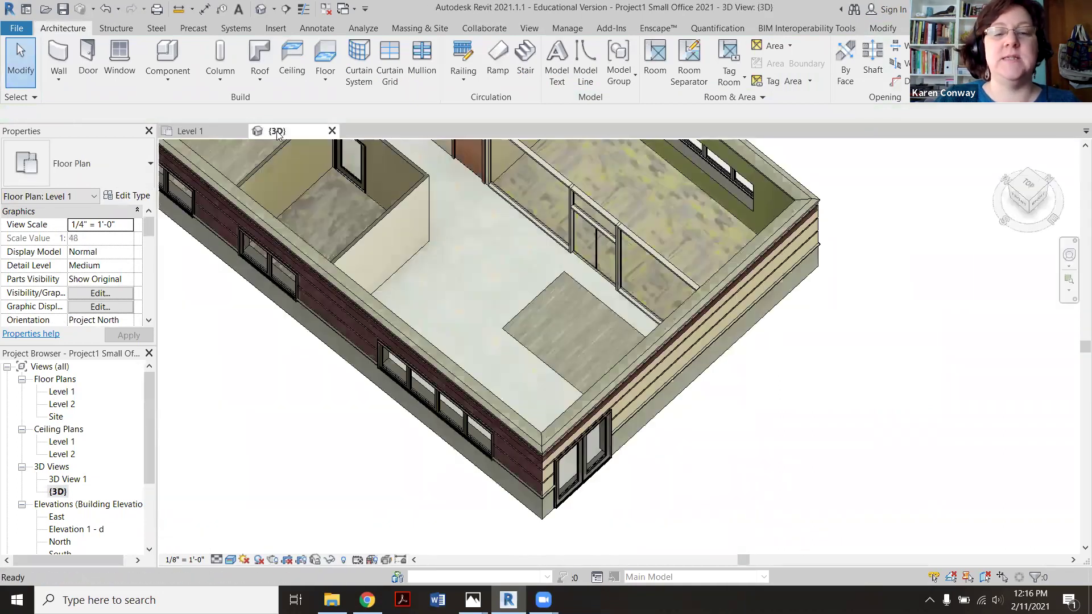
left_click(468, 178)
left_click(191, 131)
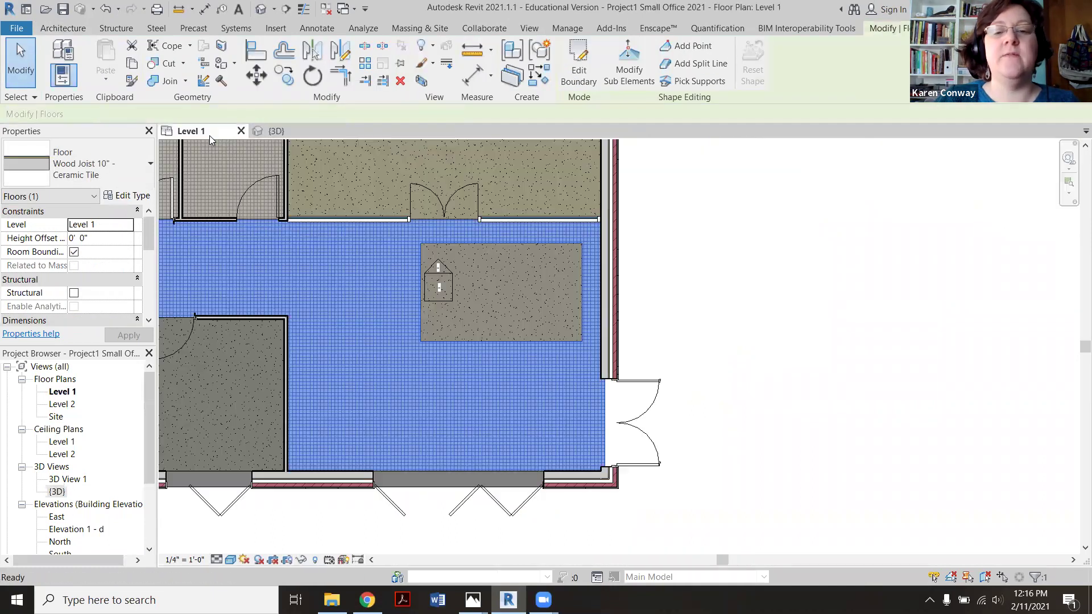
scroll(442, 208, "up", 2)
scroll(442, 207, "down", 1)
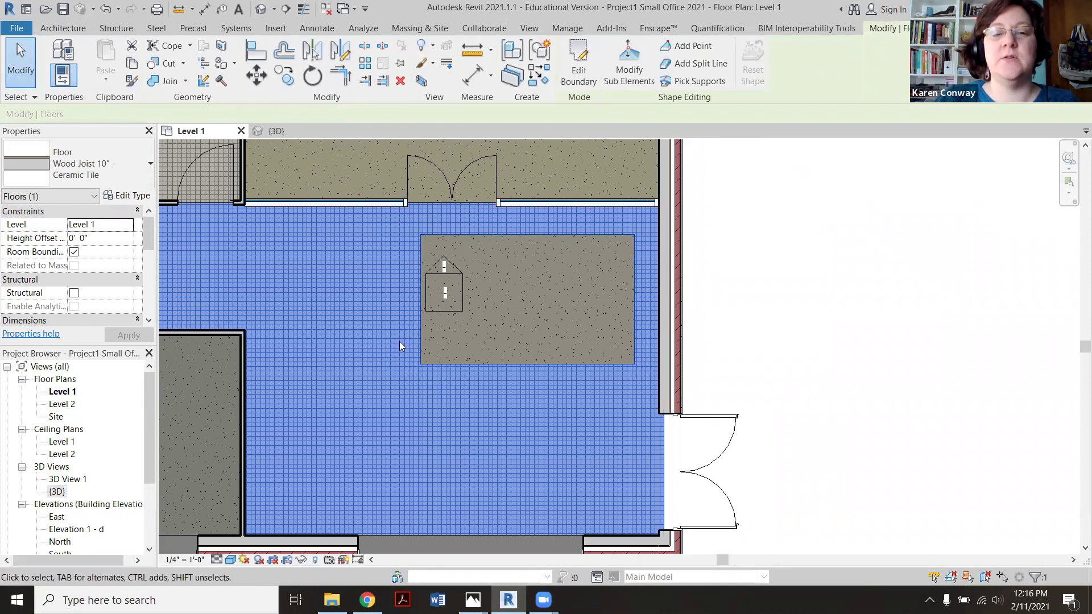
Step: Nudge the tile opening's left edge left to widen the opening to 12'-3"
left_click(579, 62)
scroll(421, 281, "up", 2)
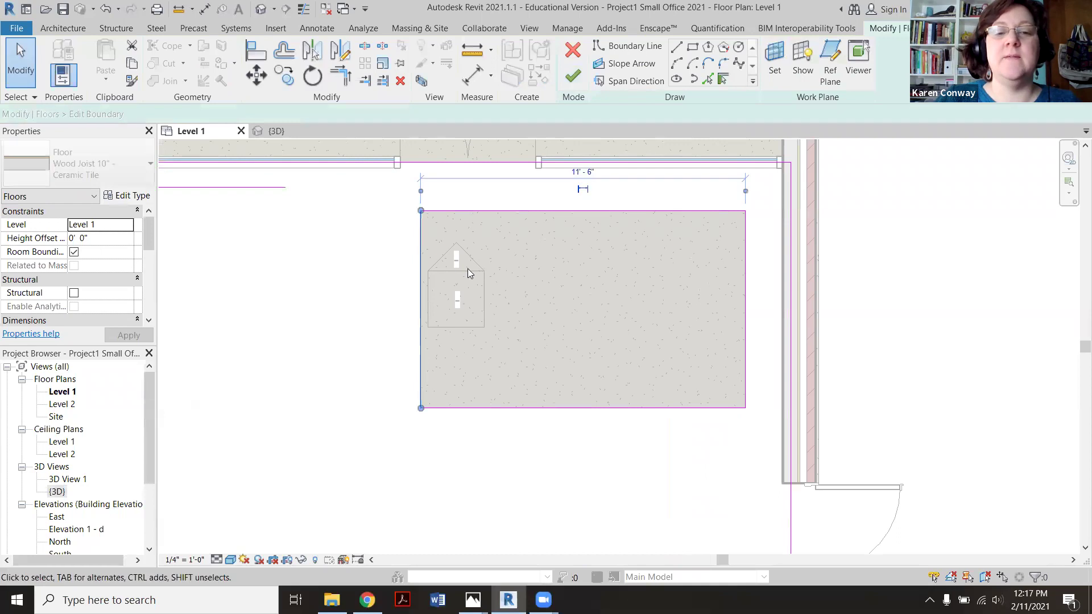
key("Left")
key("Left")
key("Left")
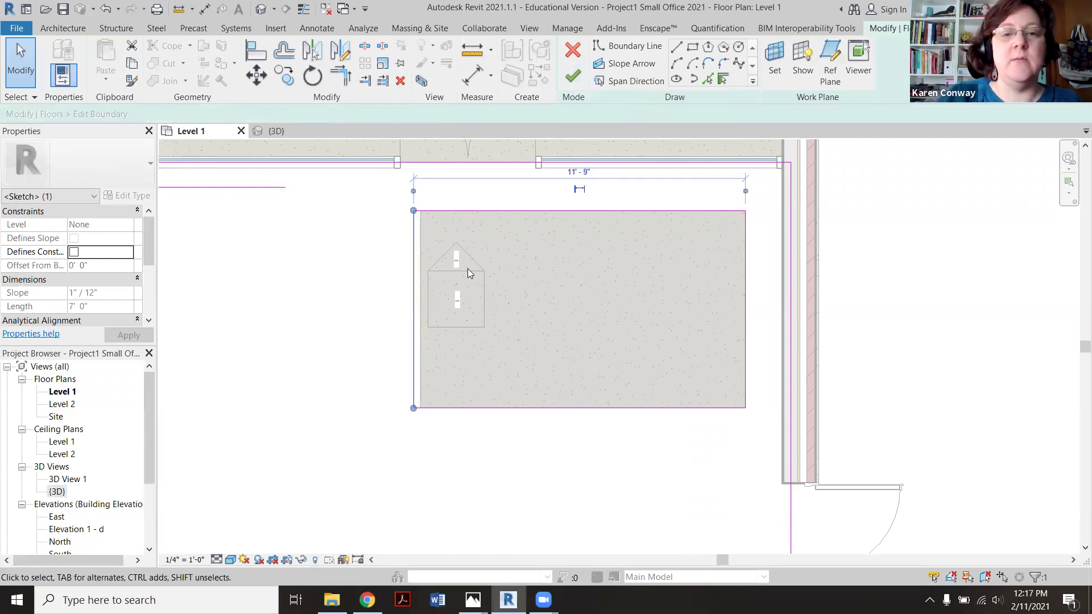
key("Left")
key("Left")
key("Left")
key("Left")
key("Left")
key("Left")
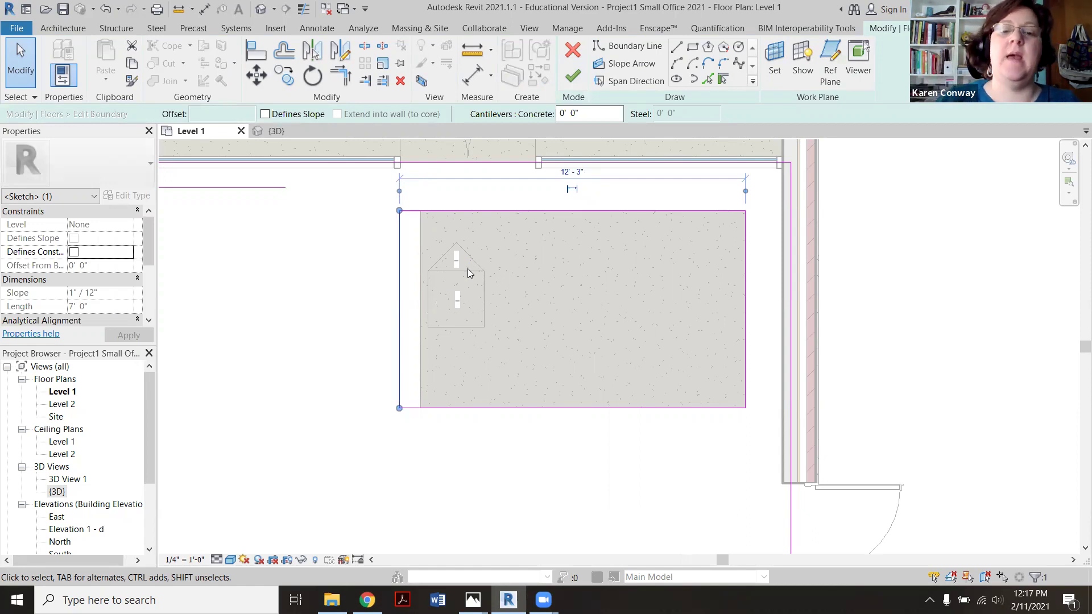
left_click(573, 75)
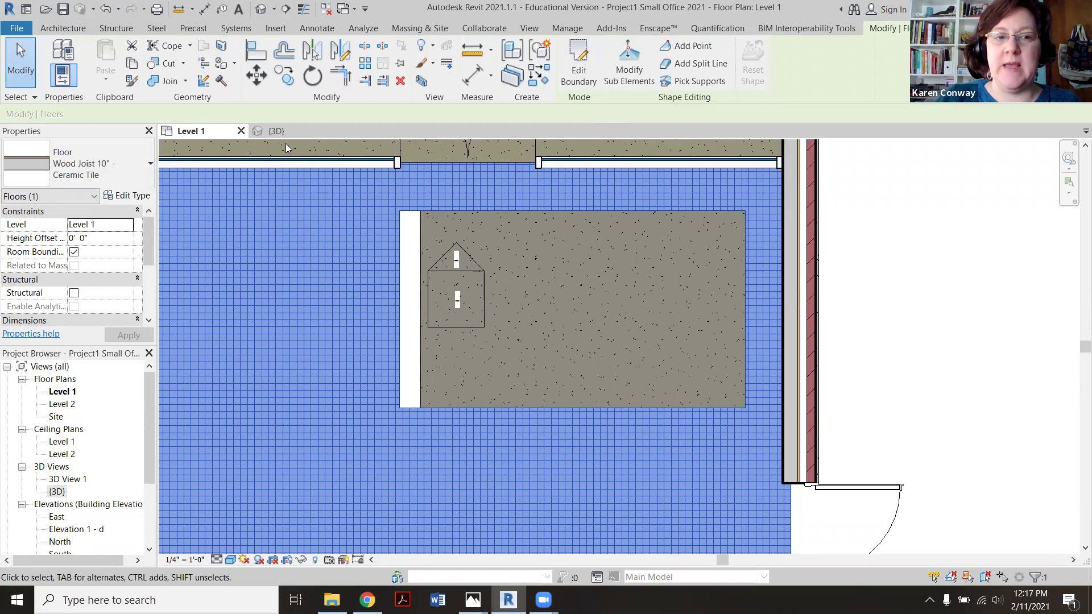
Step: Nudge the carpet floor's left boundary left so the carpet widens to 12'-3"
left_click(277, 131)
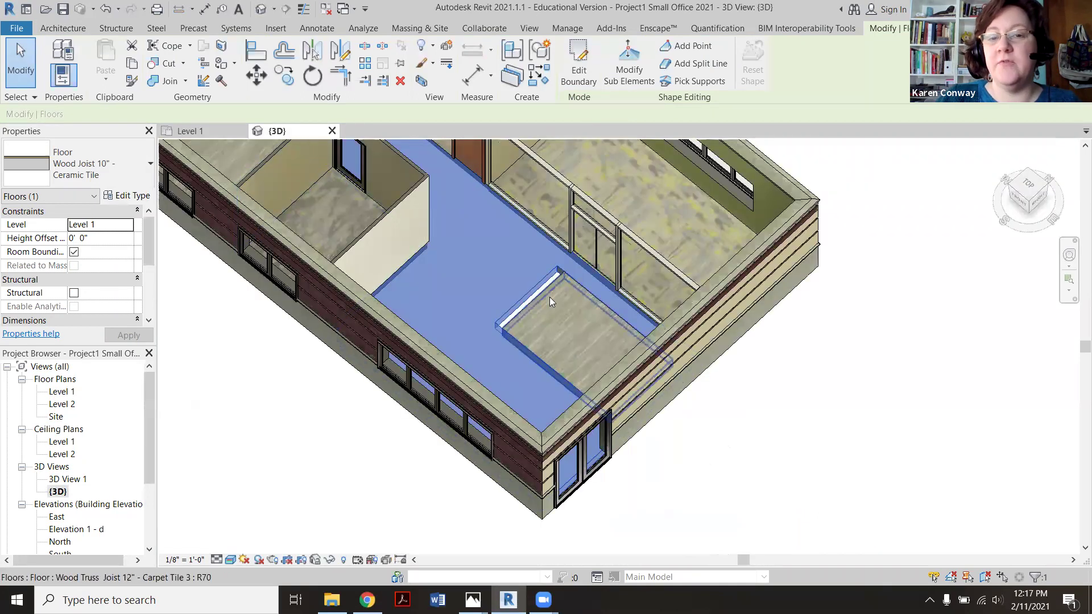
left_click(219, 129)
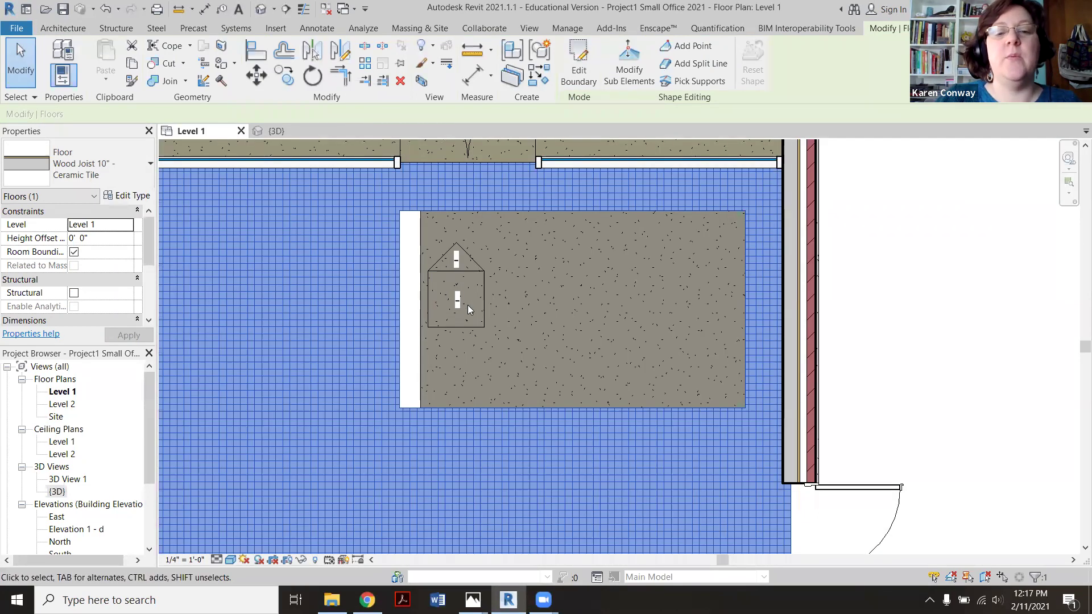
left_click(421, 353)
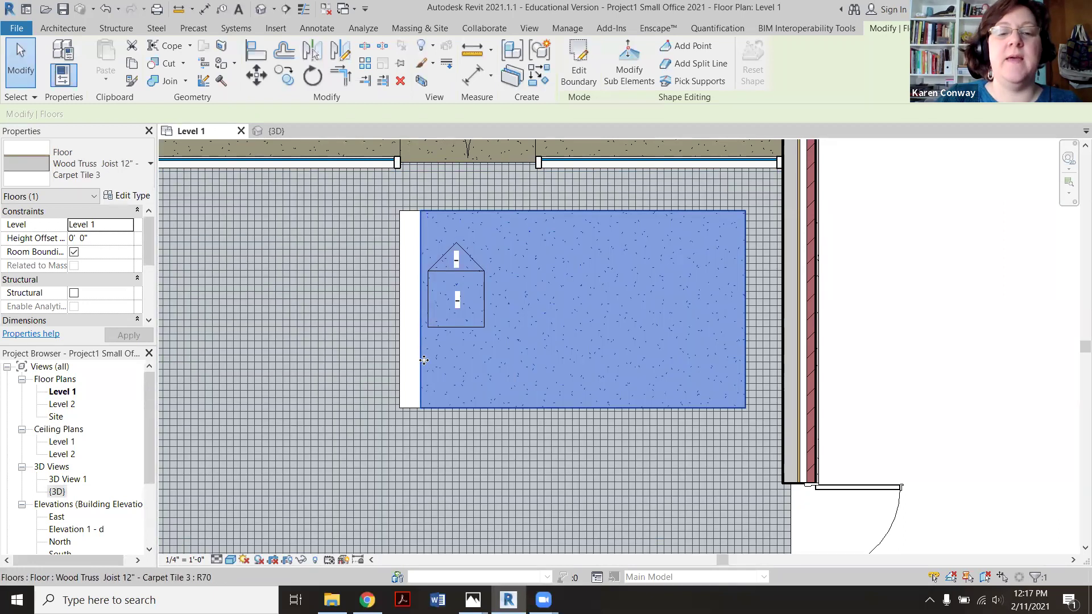
left_click(579, 72)
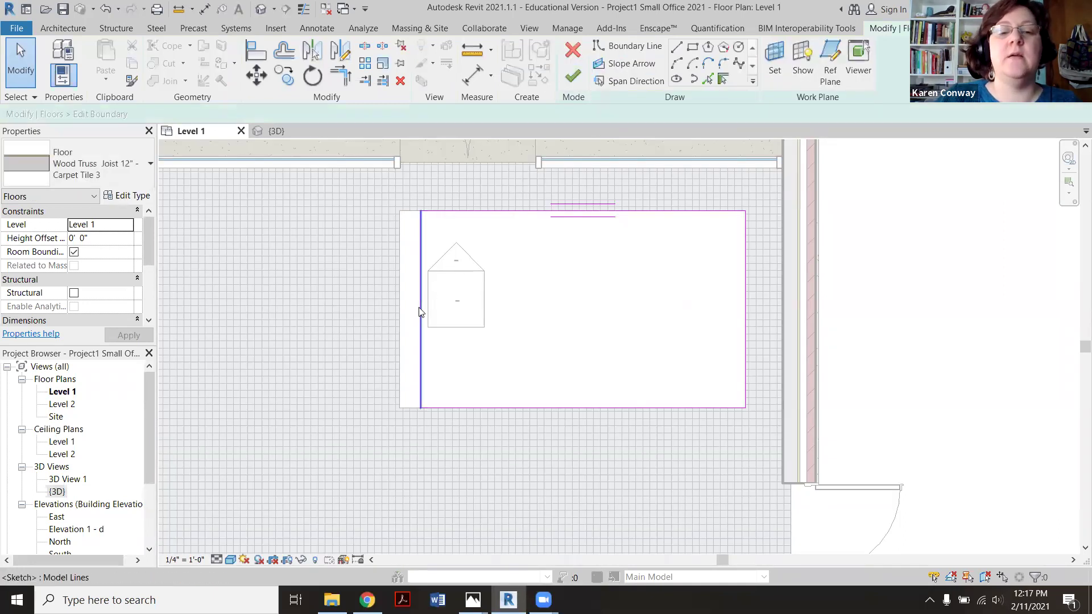
left_click(421, 310)
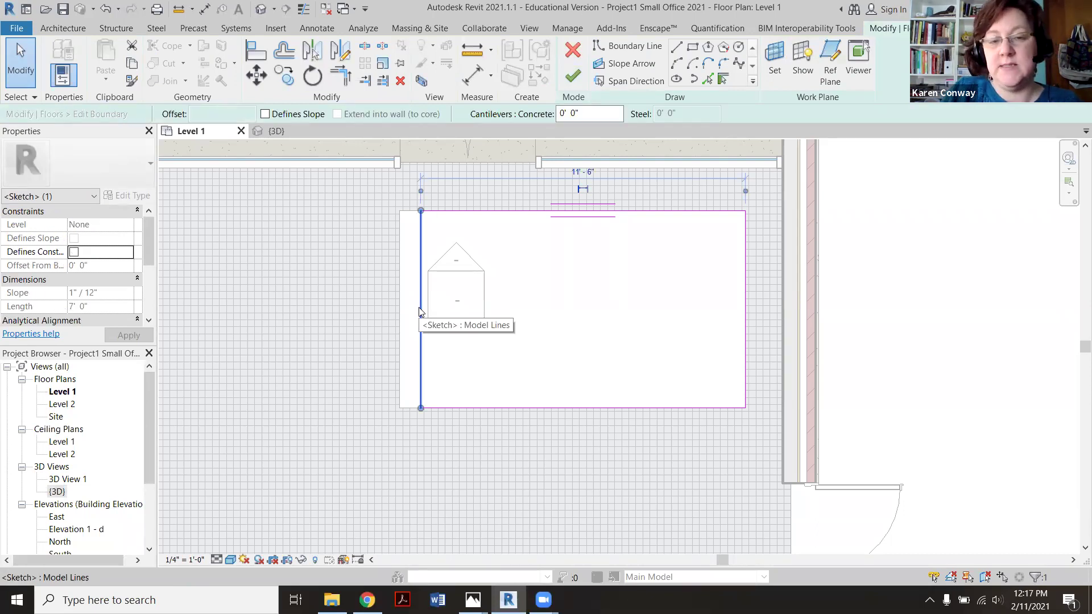
key("Left")
key("Left")
key("Left")
key("Left")
key("Left")
key("Left")
key("Left")
key("Left")
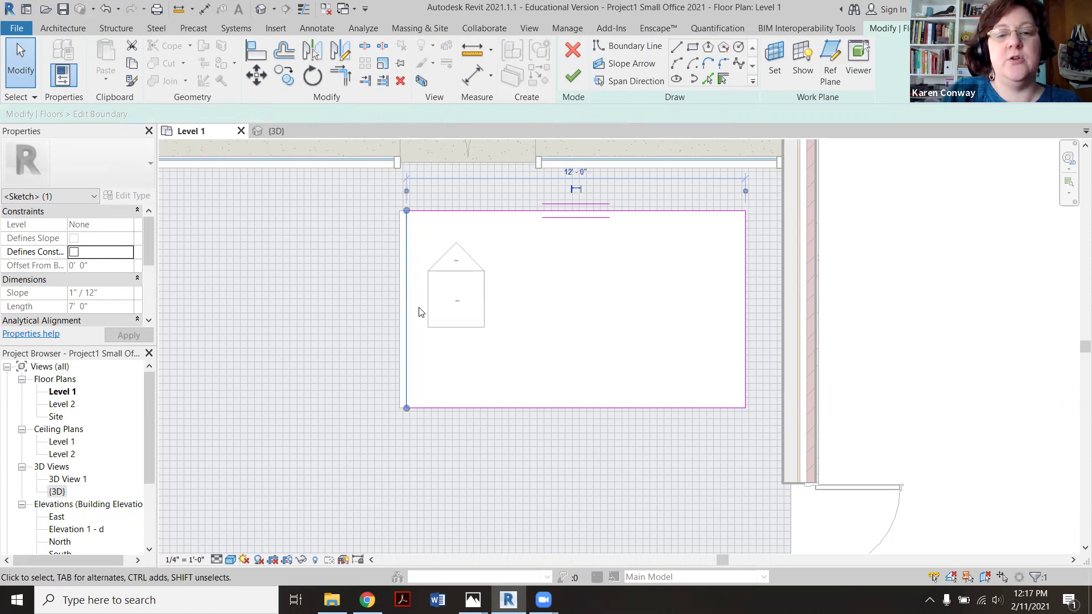
key("Left")
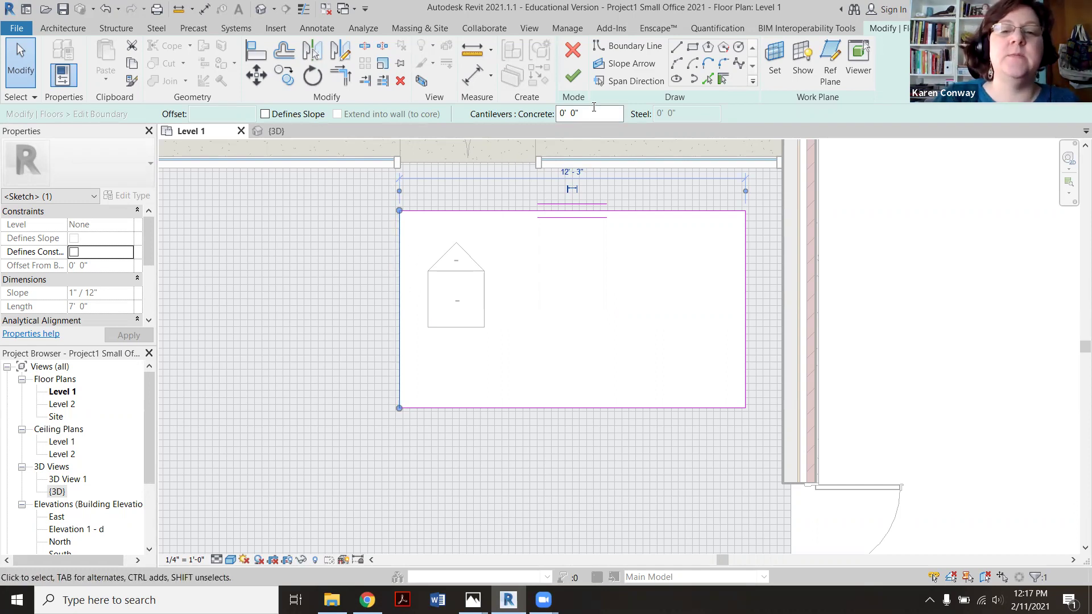
left_click(572, 76)
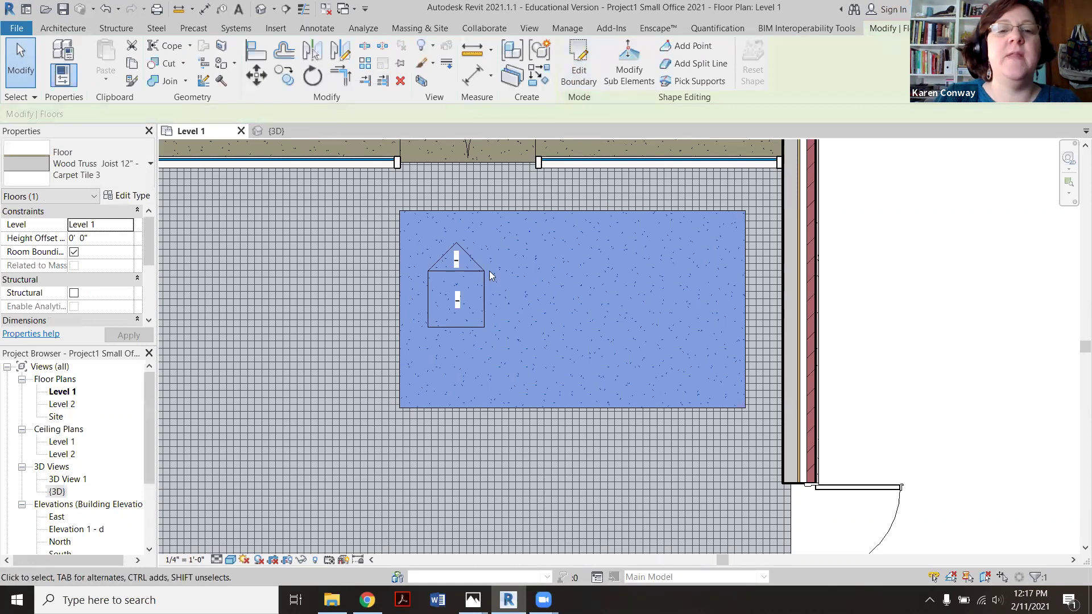
left_click(277, 131)
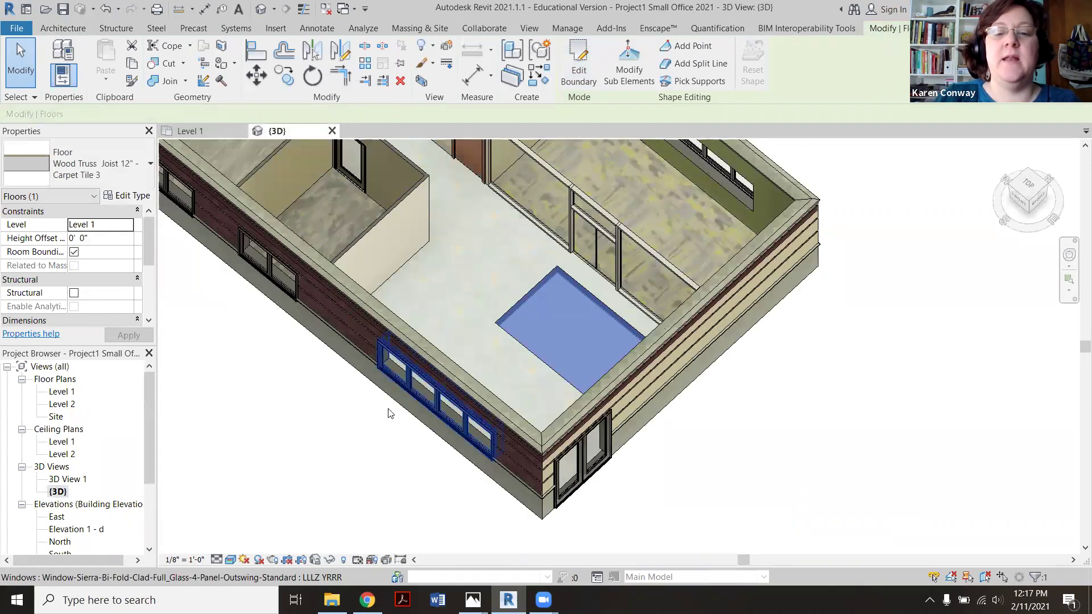
left_click(340, 457)
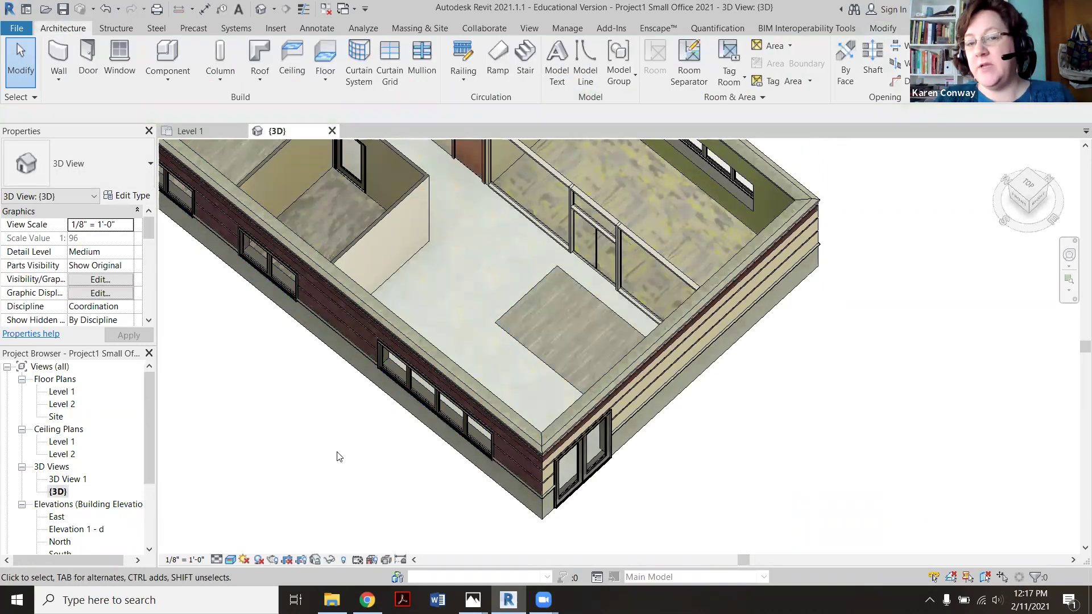
scroll(463, 349, "down", 1)
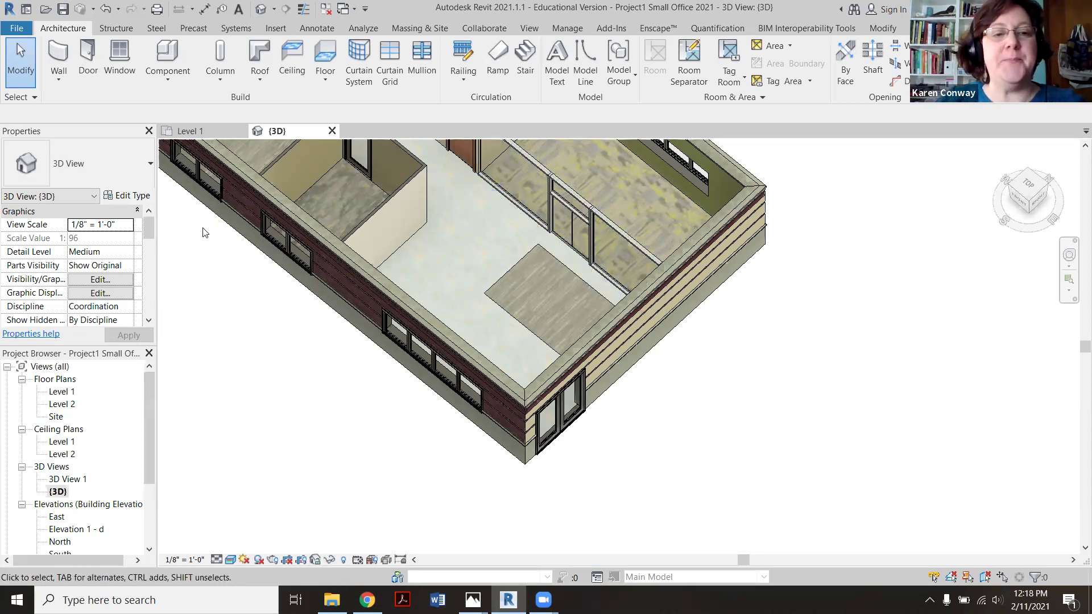
left_click(228, 132)
scroll(560, 287, "down", 2)
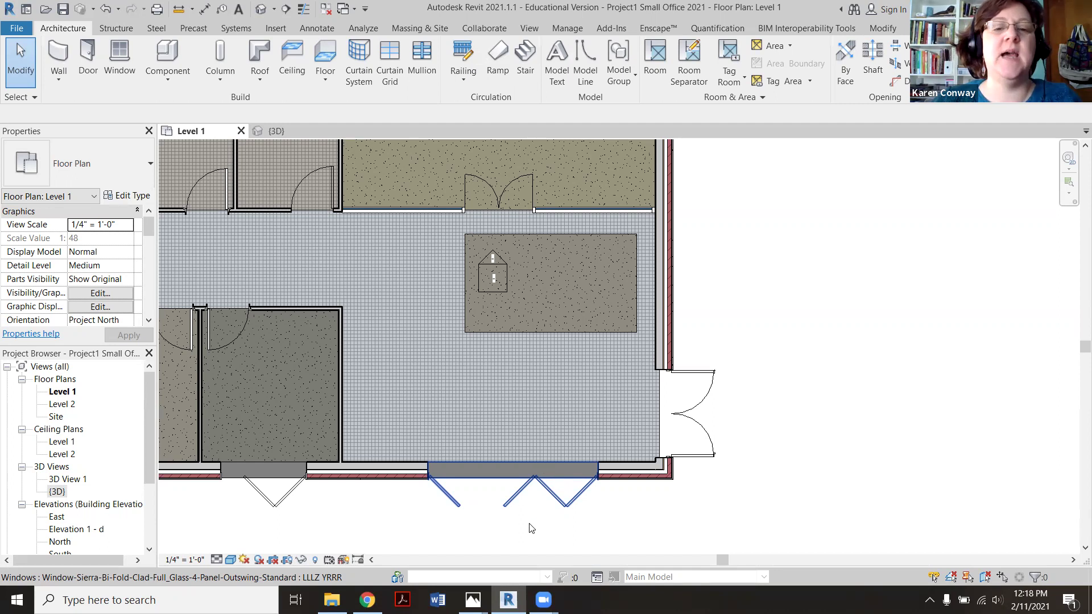
Step: Select the ceramic tile floor in 3D and open its boundary sketch on Level 1
left_click(279, 126)
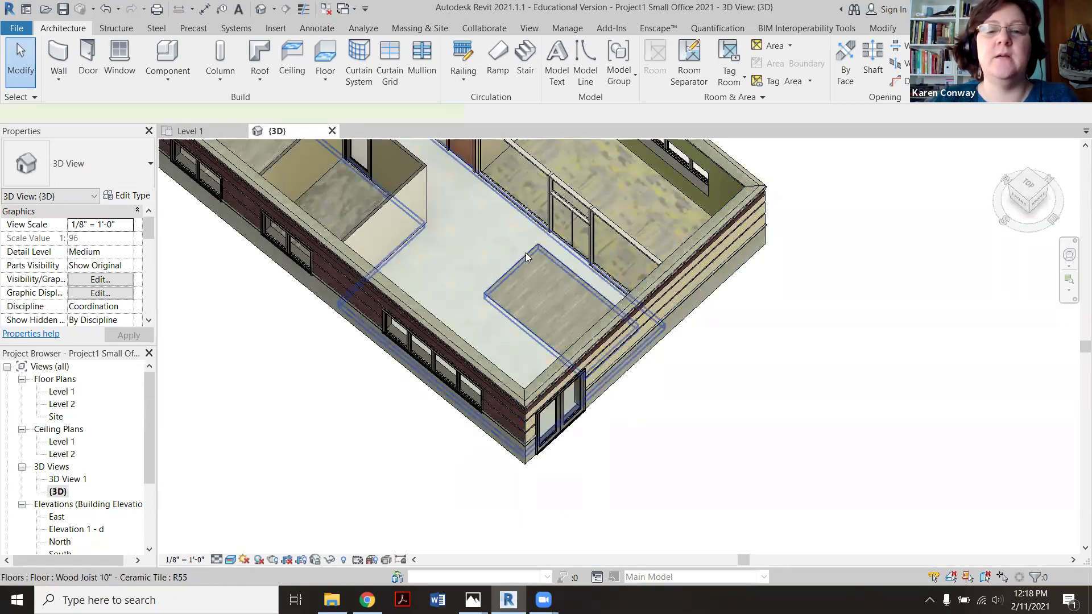
left_click(526, 252)
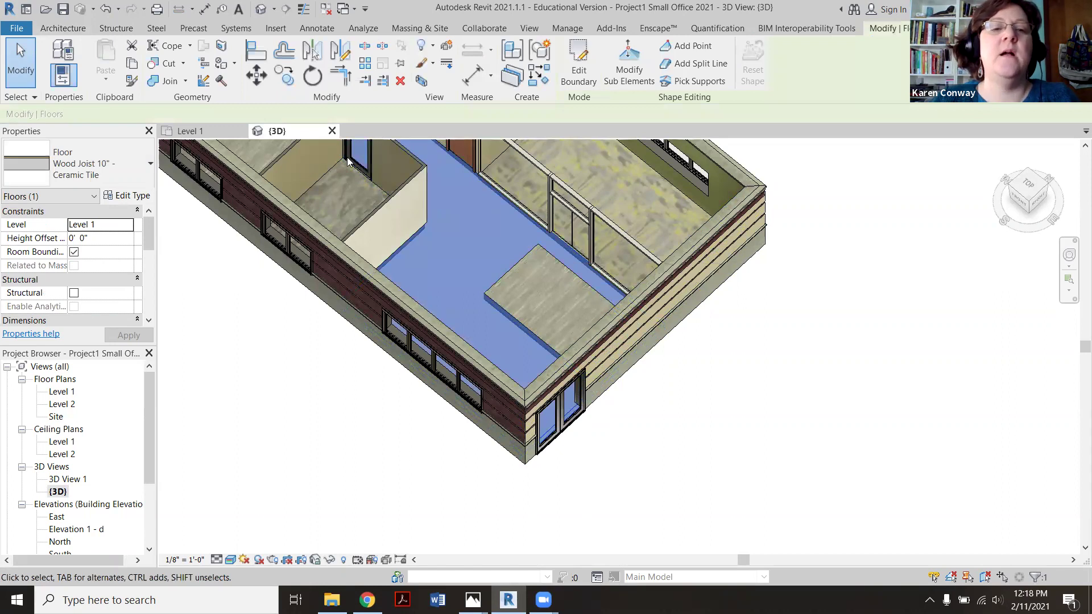
left_click(193, 131)
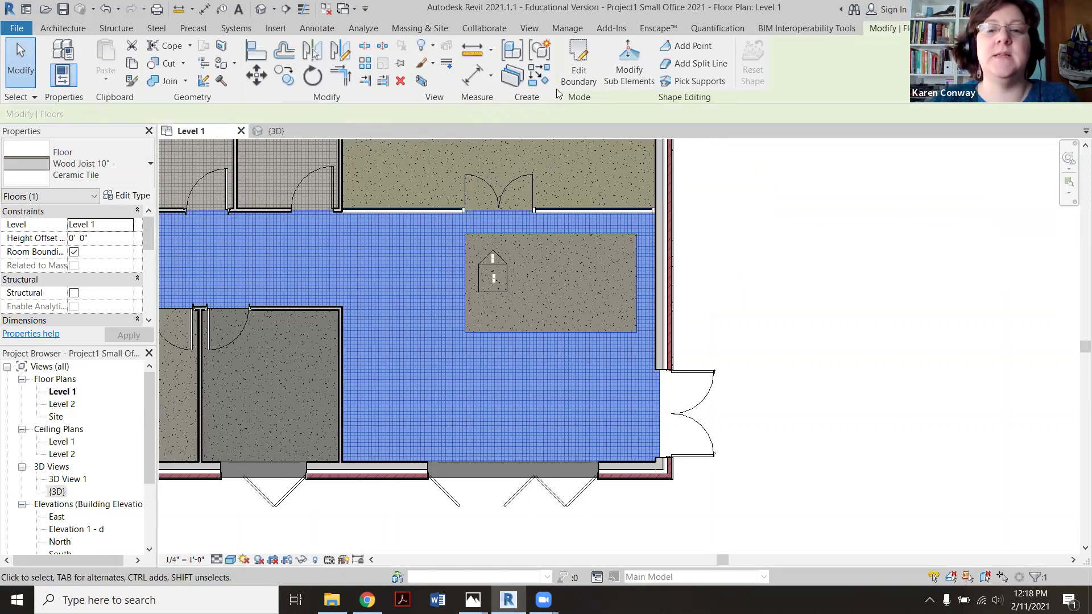
left_click(579, 65)
Step: Delete the inner rectangle's sketch edges so the tile floor has no opening
left_click(593, 235)
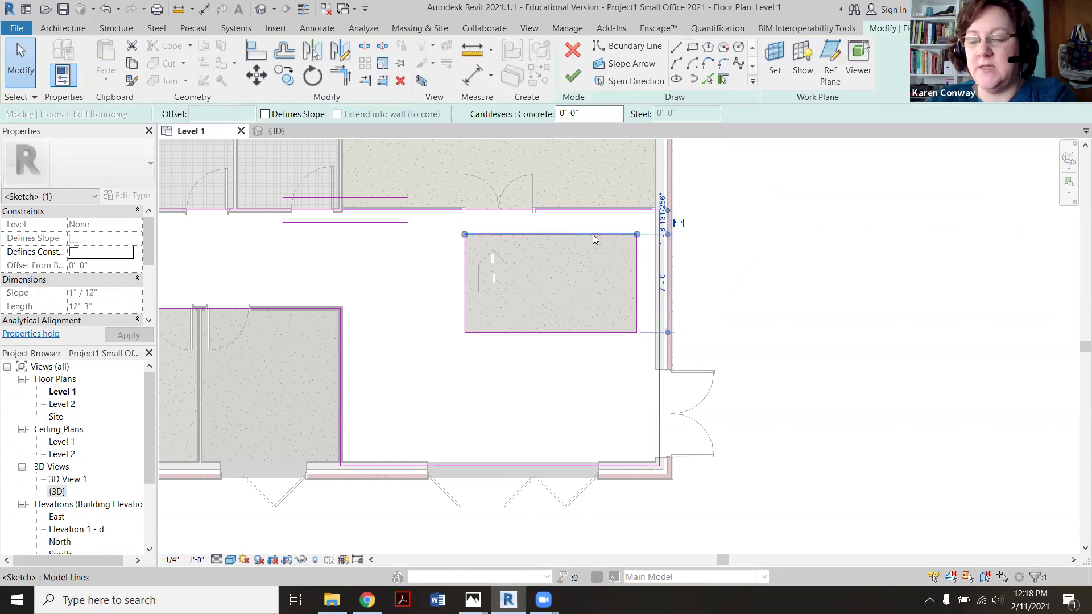
key("Escape")
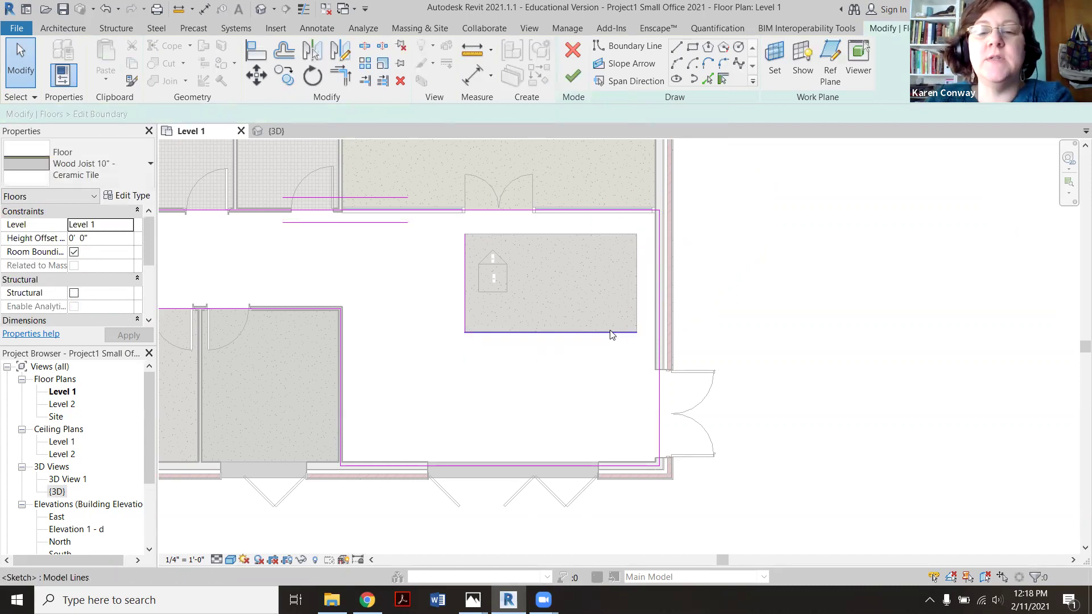
left_click(604, 332)
key("Delete")
left_click(465, 310)
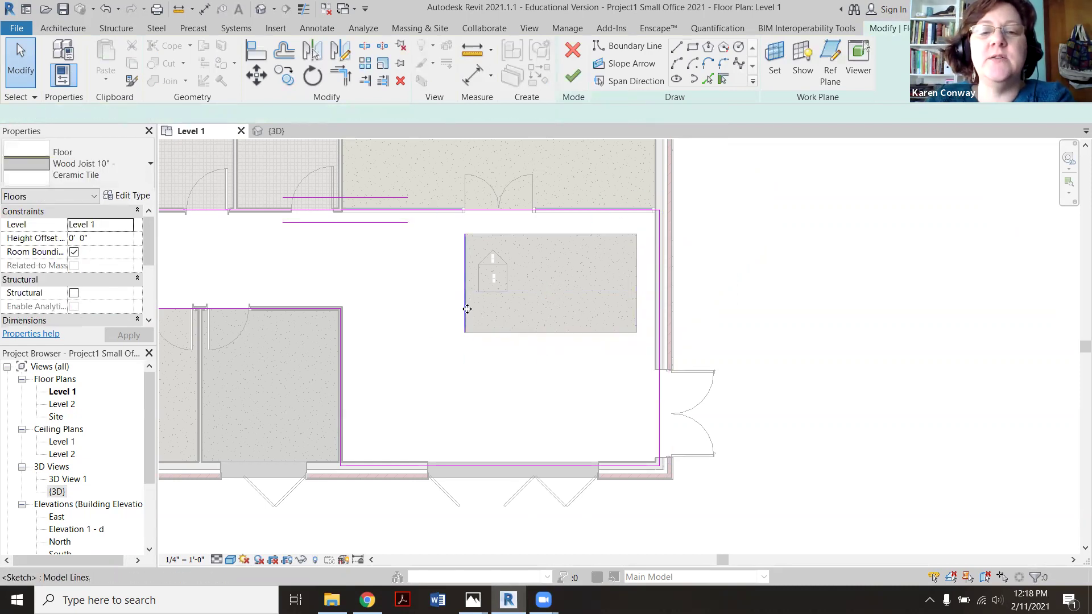
key("Delete")
left_click(573, 76)
left_click(658, 267)
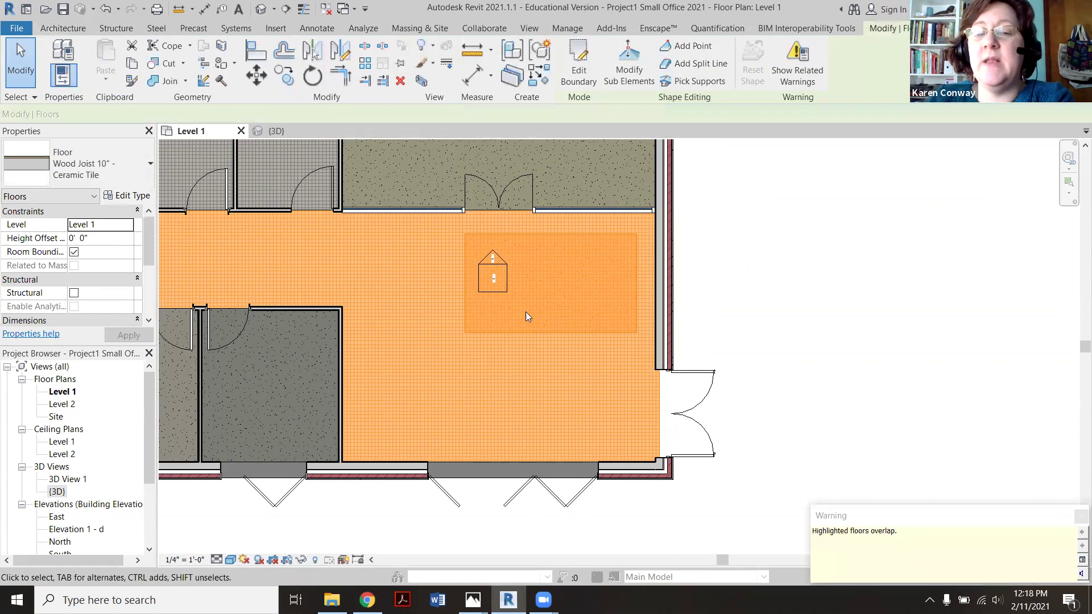
Step: Inspect the continuous tile floor in 3D, reselect it, and return to Level 1
left_click(277, 132)
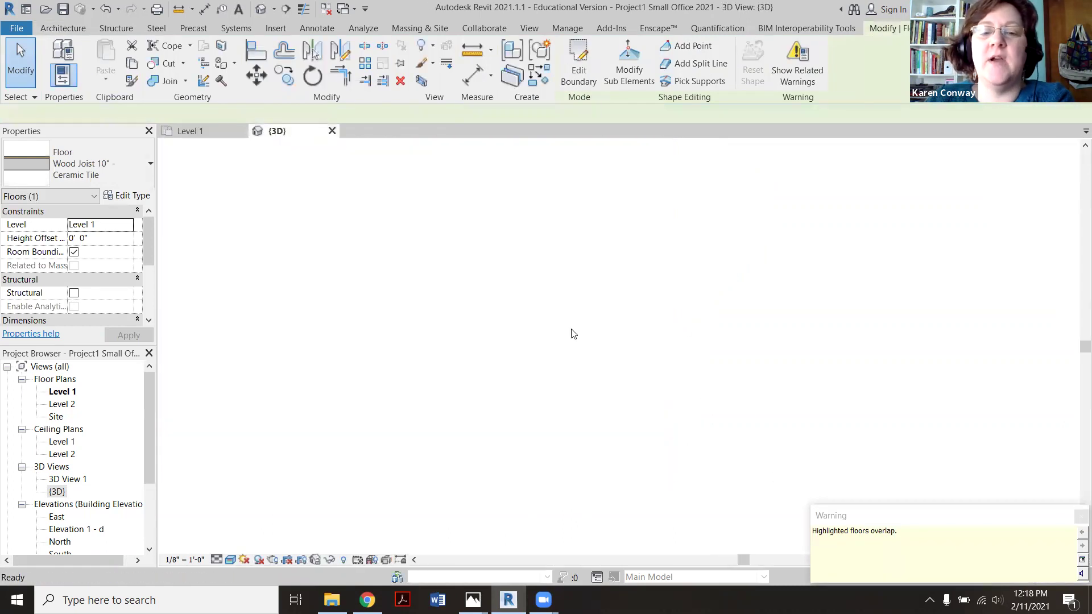
scroll(507, 268, "up", 5)
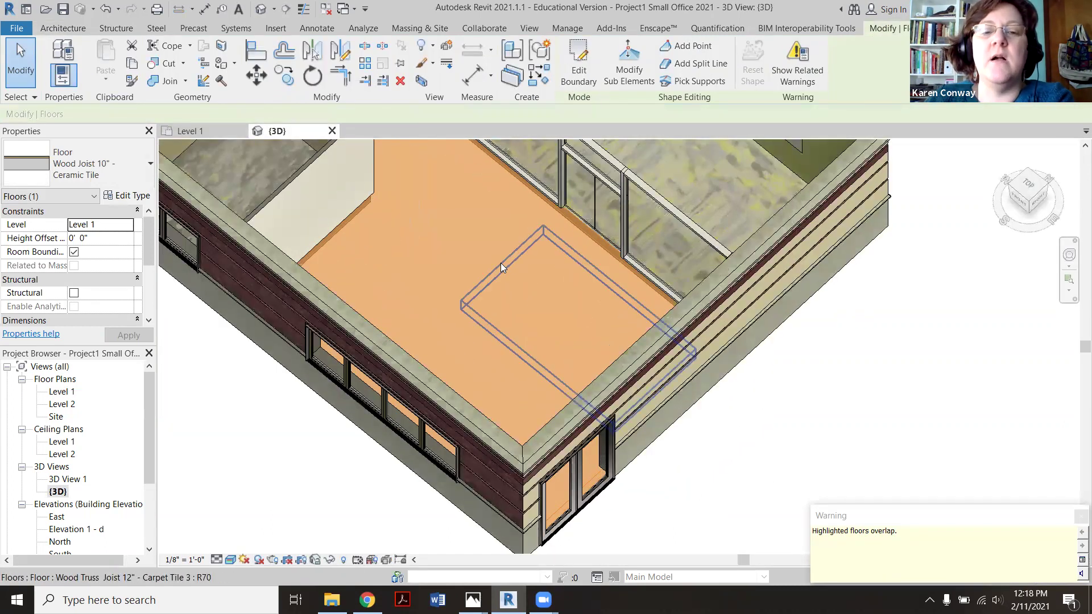
key("Escape")
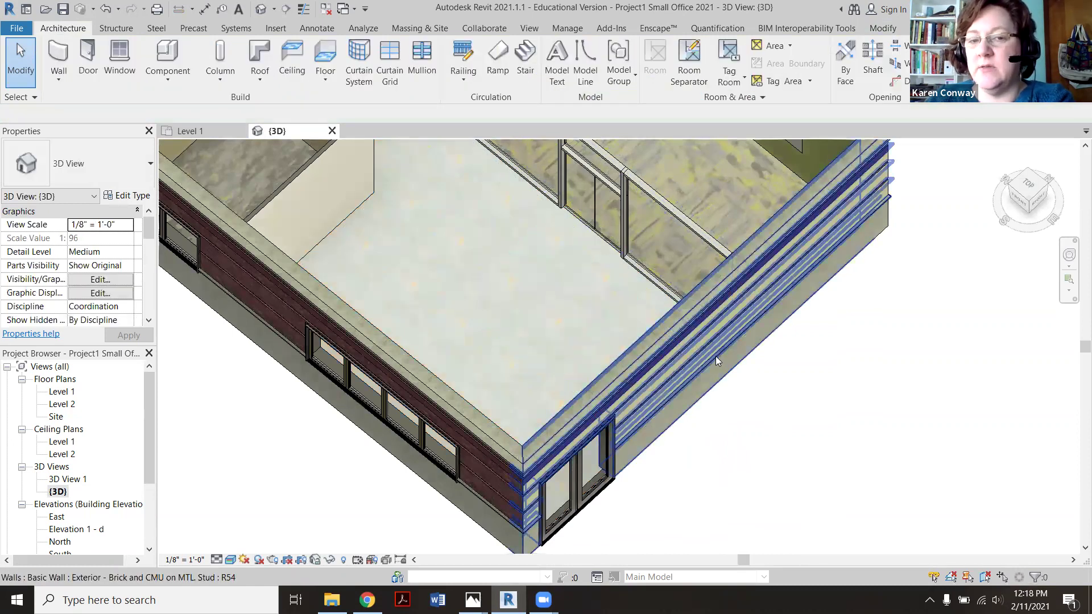
scroll(524, 273, "down", 2)
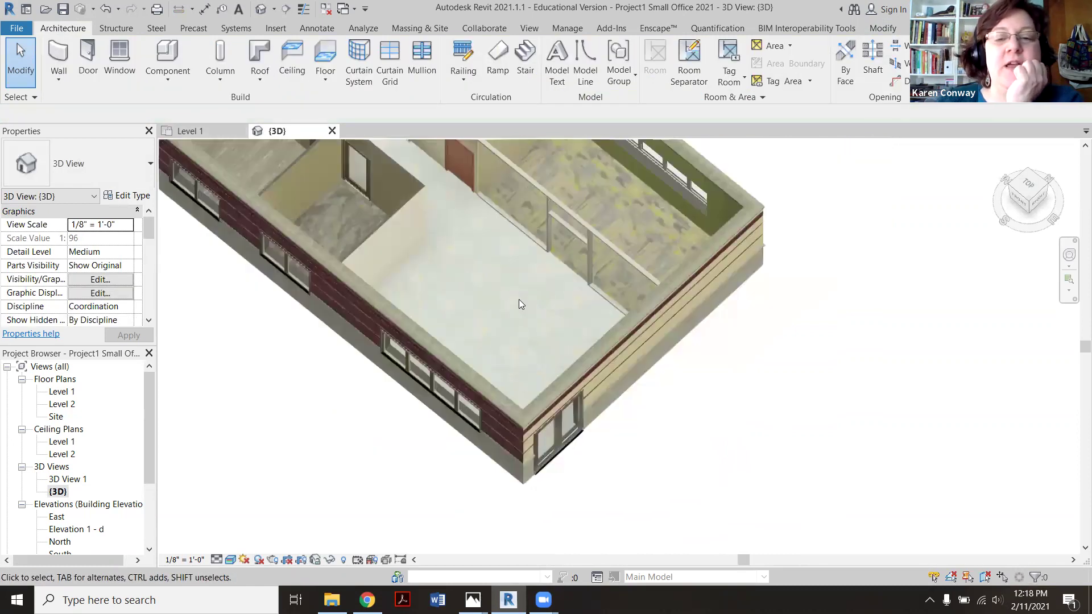
scroll(519, 299, "down", 1)
left_click(452, 192)
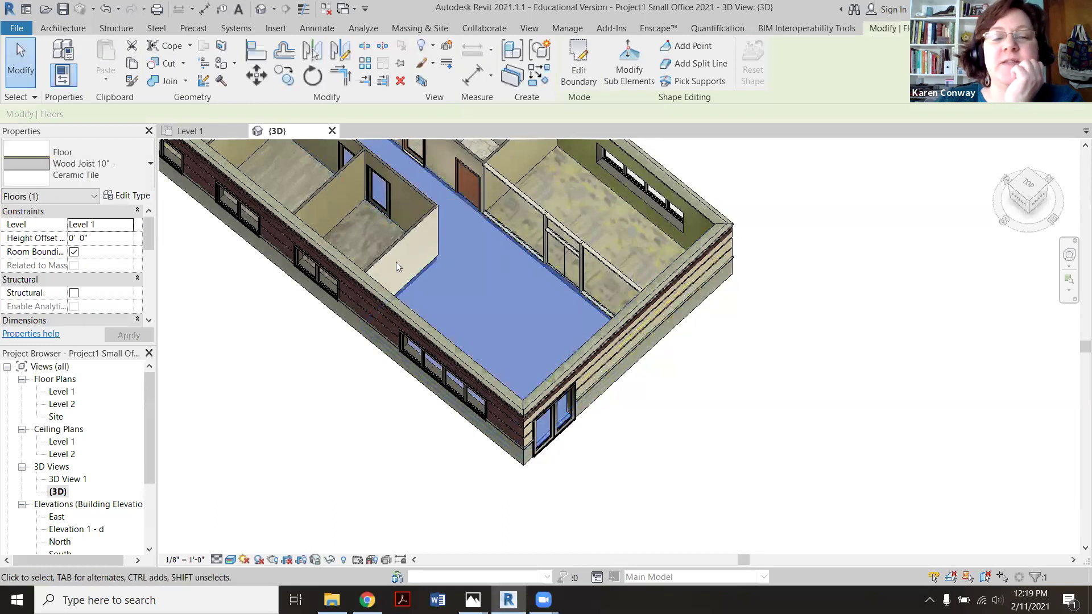
left_click(217, 132)
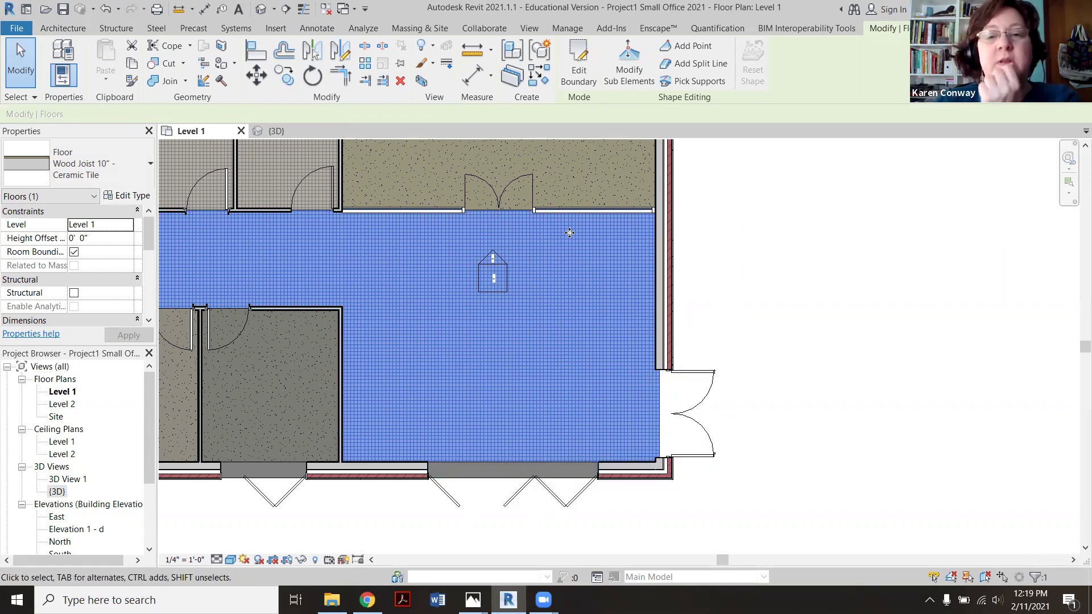
Step: Shorten the right boundary line to the wall corner and pull the bottom line back left
left_click(580, 67)
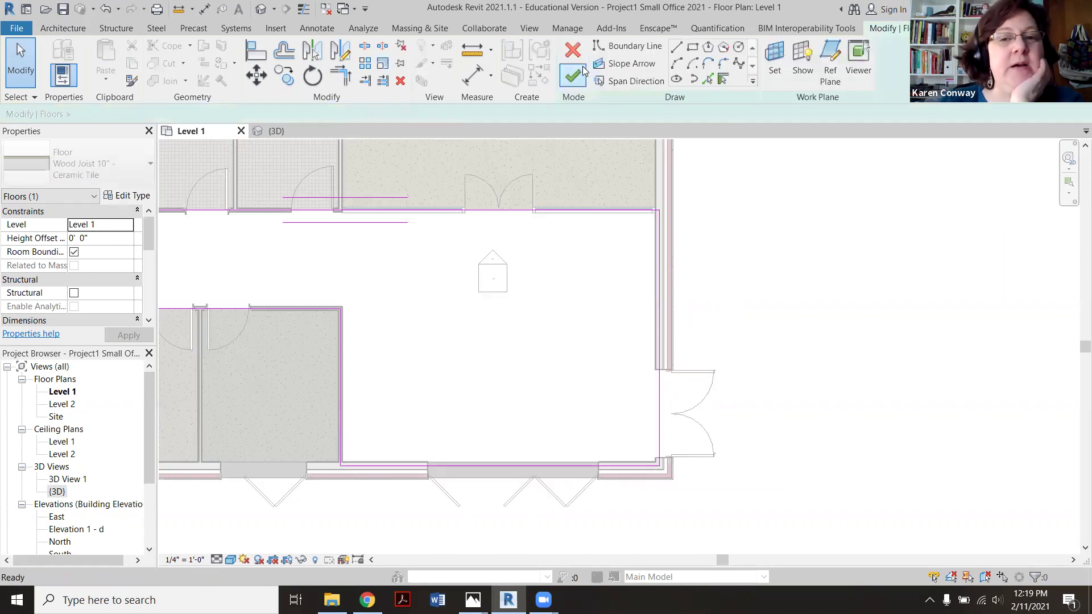
left_click(659, 442)
scroll(678, 463, "up", 3)
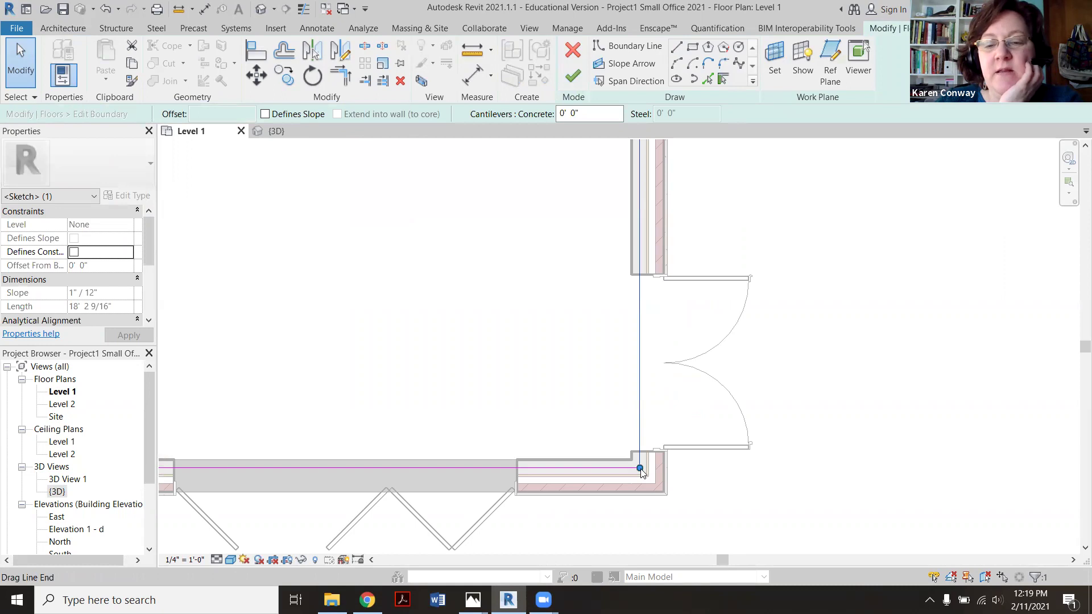
left_click_drag(641, 470, 639, 275)
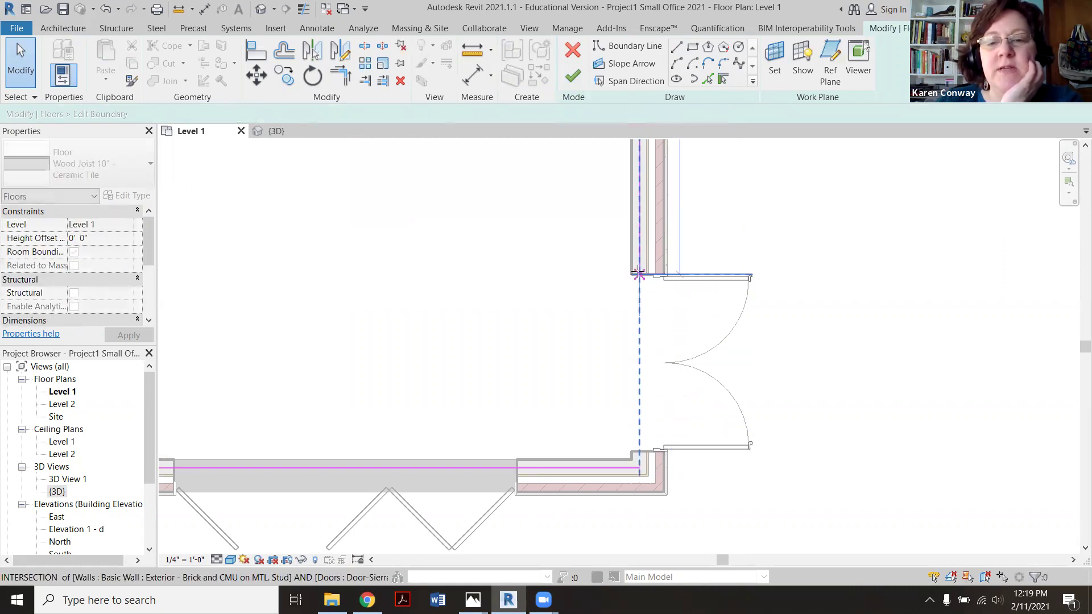
left_click(622, 287)
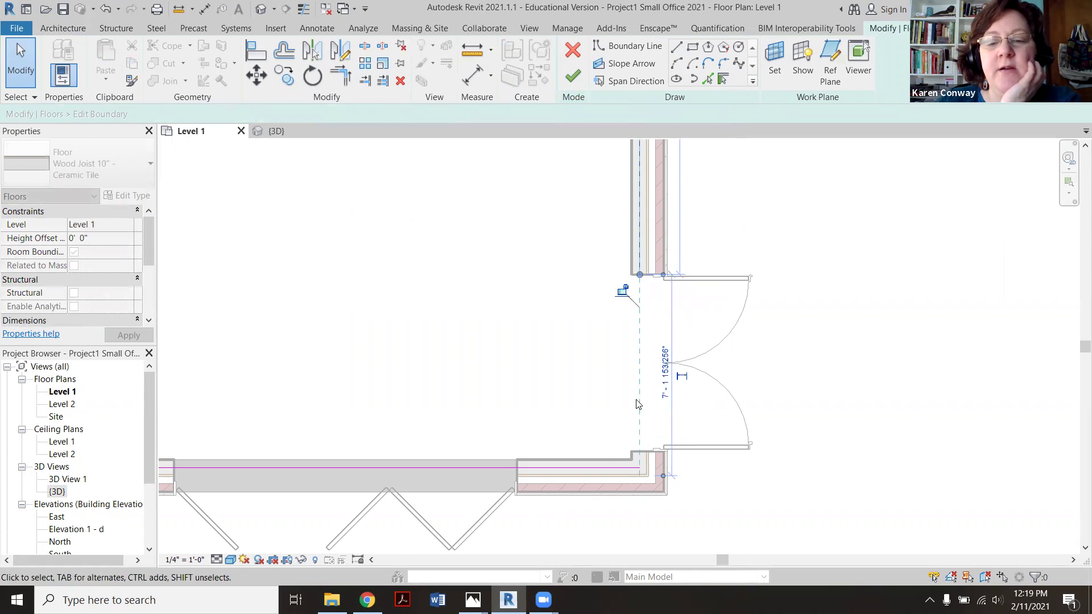
left_click(622, 468)
left_click_drag(640, 468, 490, 468)
left_click(578, 401)
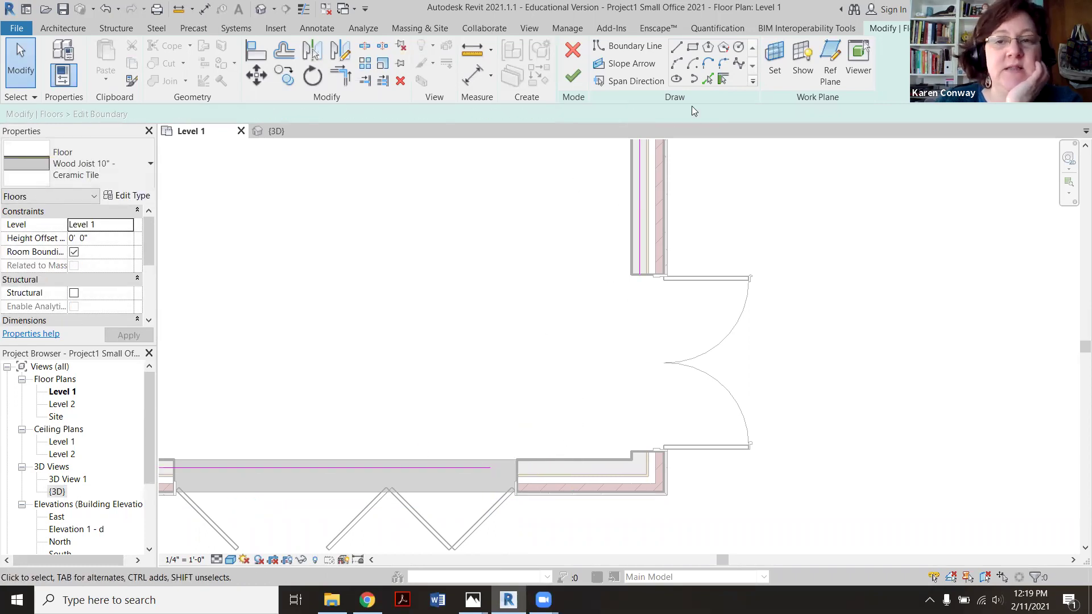
Step: Draw a 5'-0" boundary line across and another down to close the notch, then finish
left_click(676, 46)
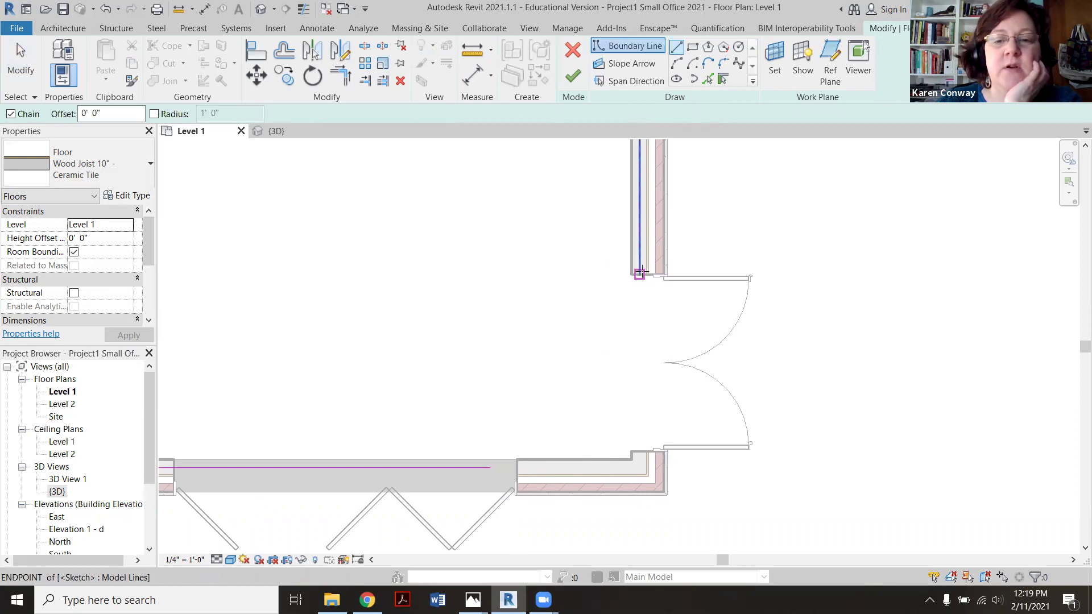
left_click(640, 273)
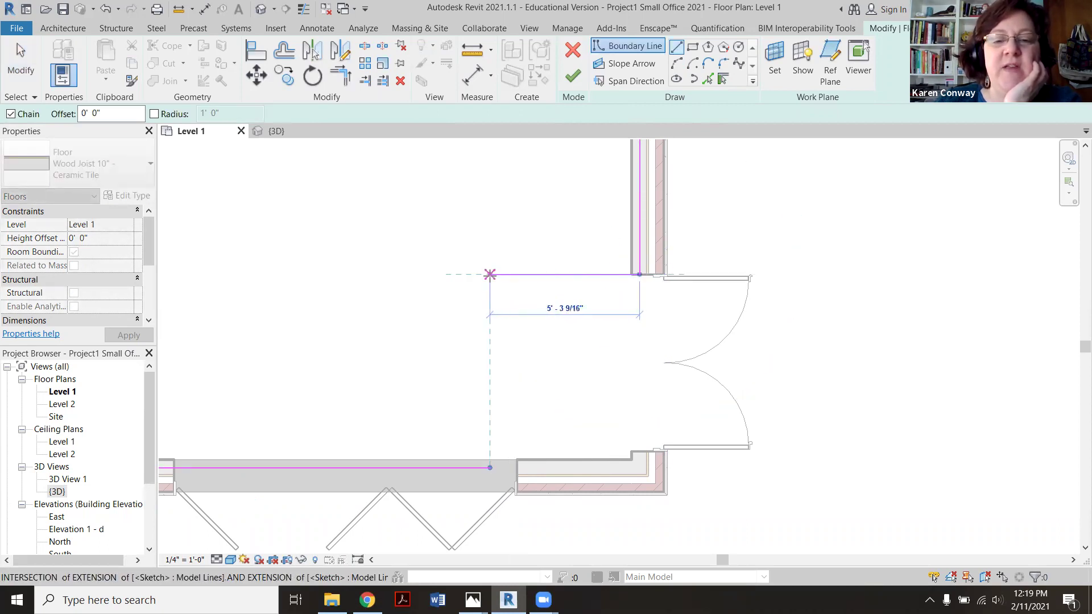
left_click(499, 274)
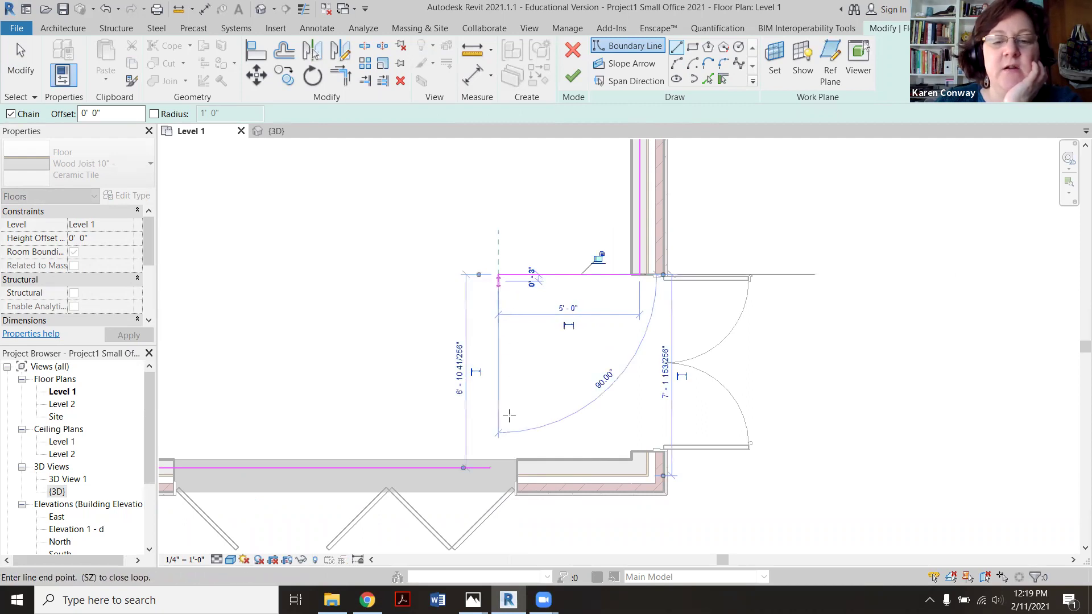
scroll(498, 467, "up", 2)
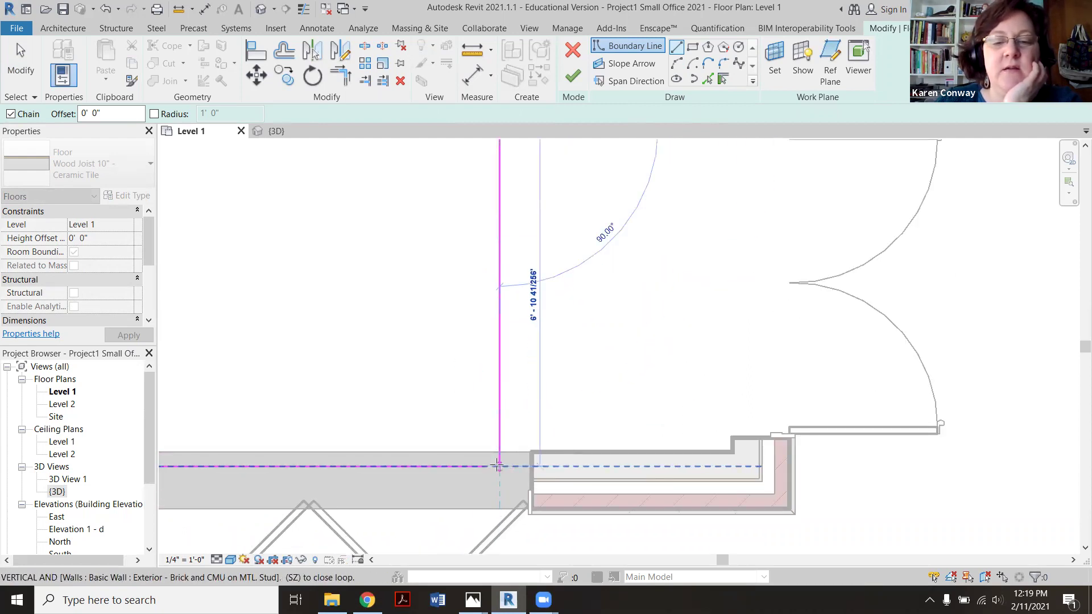
left_click(499, 466)
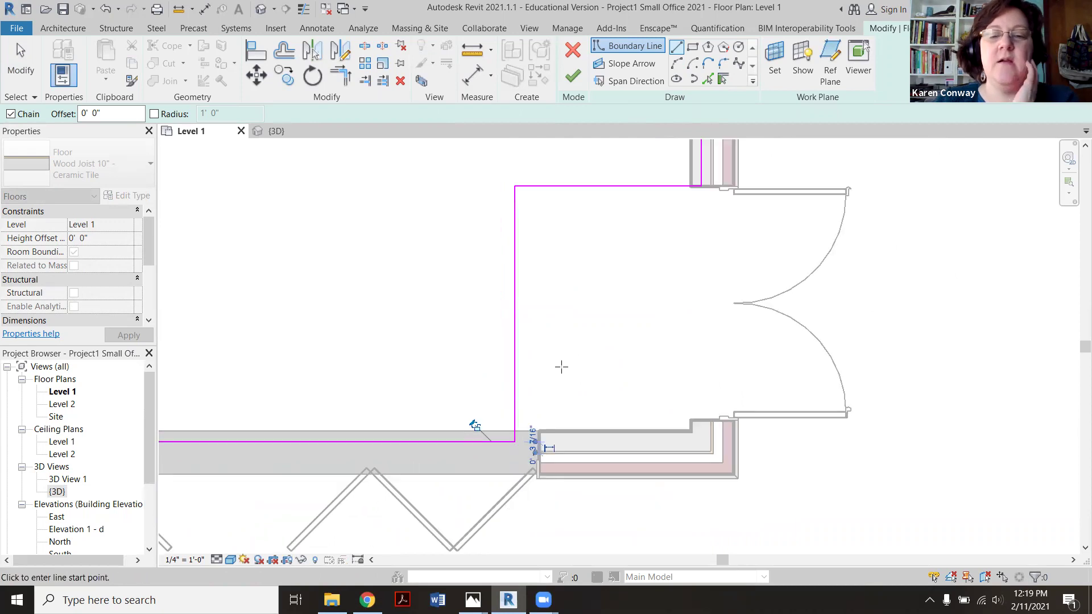
scroll(561, 366, "down", 2)
left_click(573, 75)
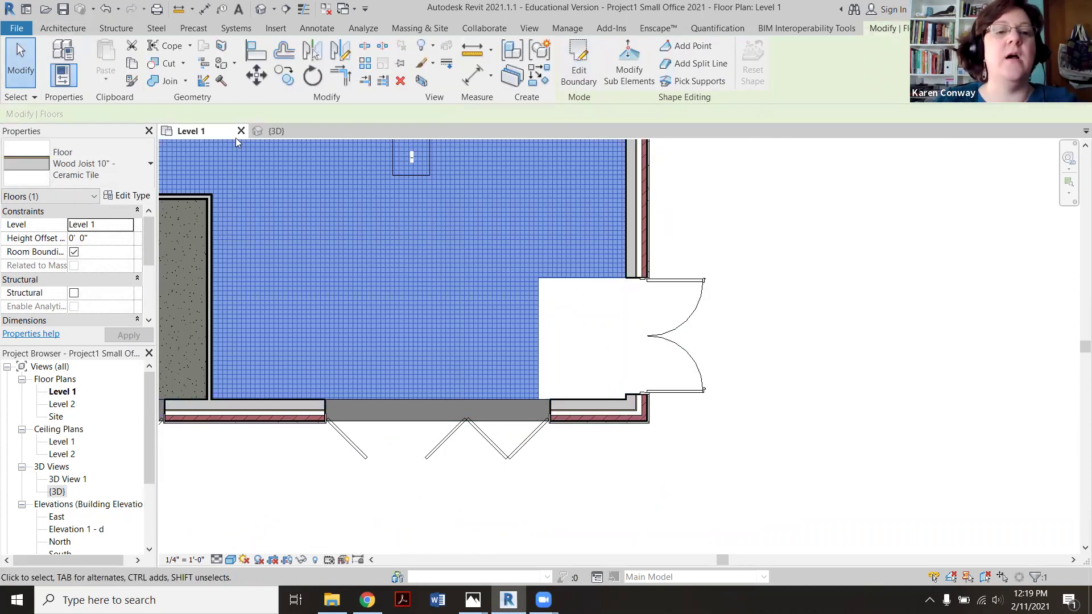
Step: Check the notched floor in 3D, then zoom the Level 1 plan onto the double doors
left_click(277, 131)
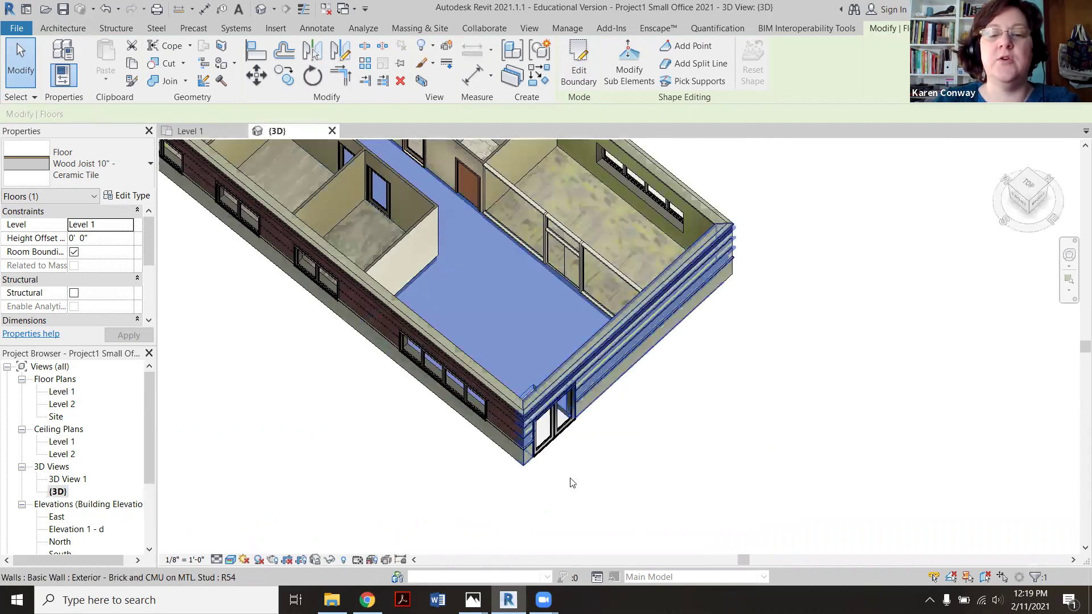
scroll(570, 480, "up", 3)
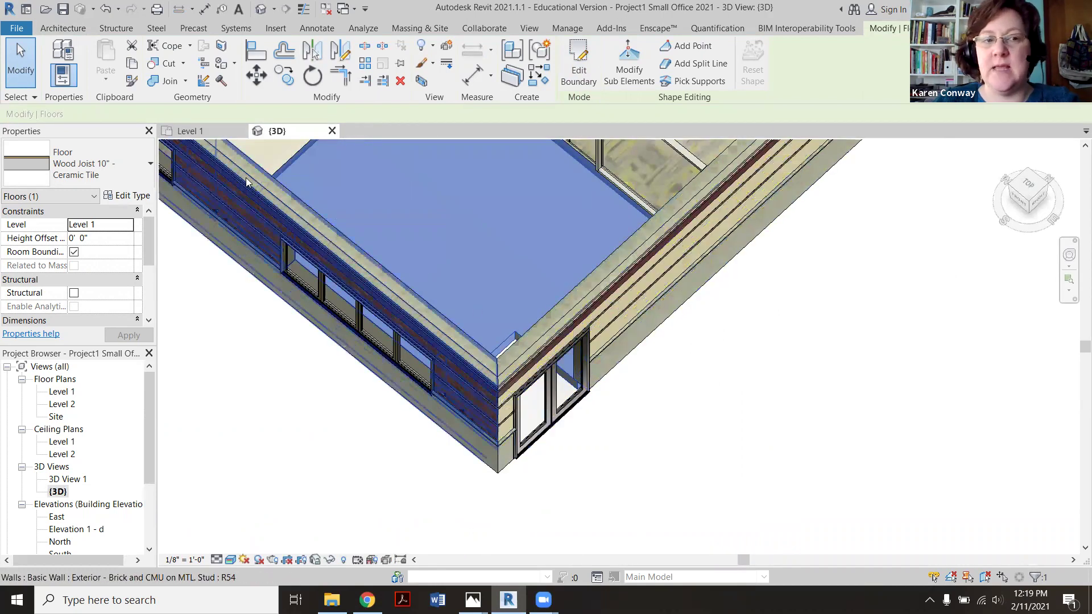
left_click(215, 129)
scroll(693, 329, "up", 2)
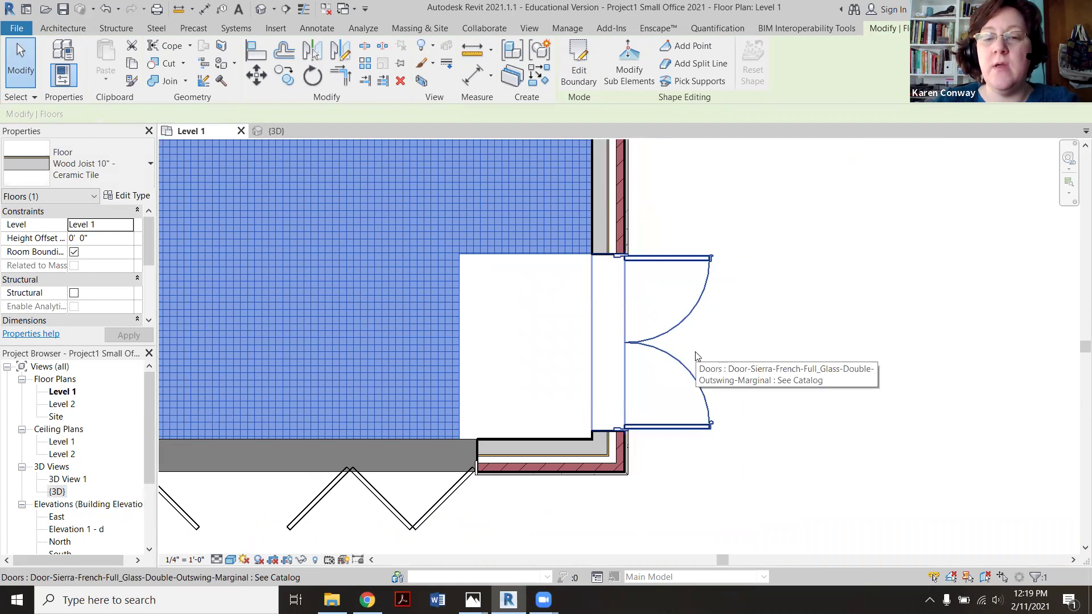
scroll(697, 355, "down", 1)
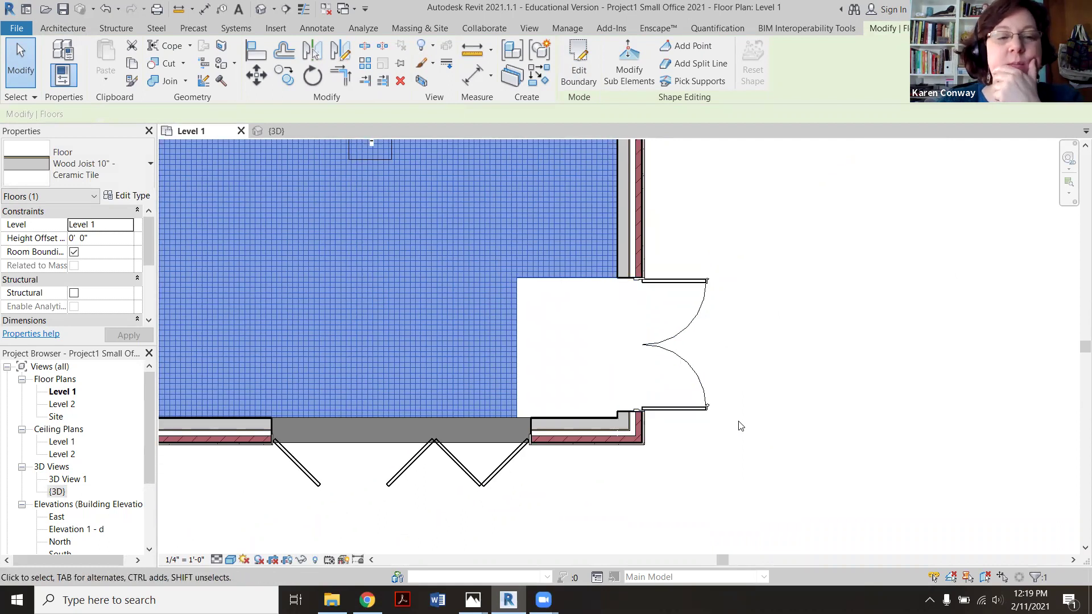
scroll(773, 470, "up", 1)
left_click(108, 154)
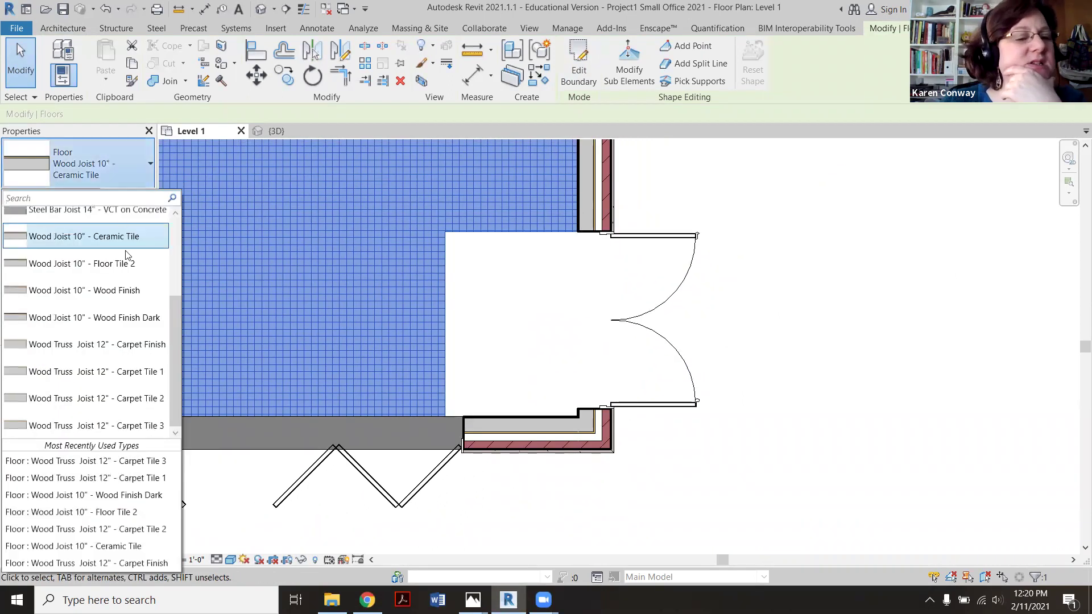
scroll(123, 306, "up", 2)
scroll(126, 307, "down", 3)
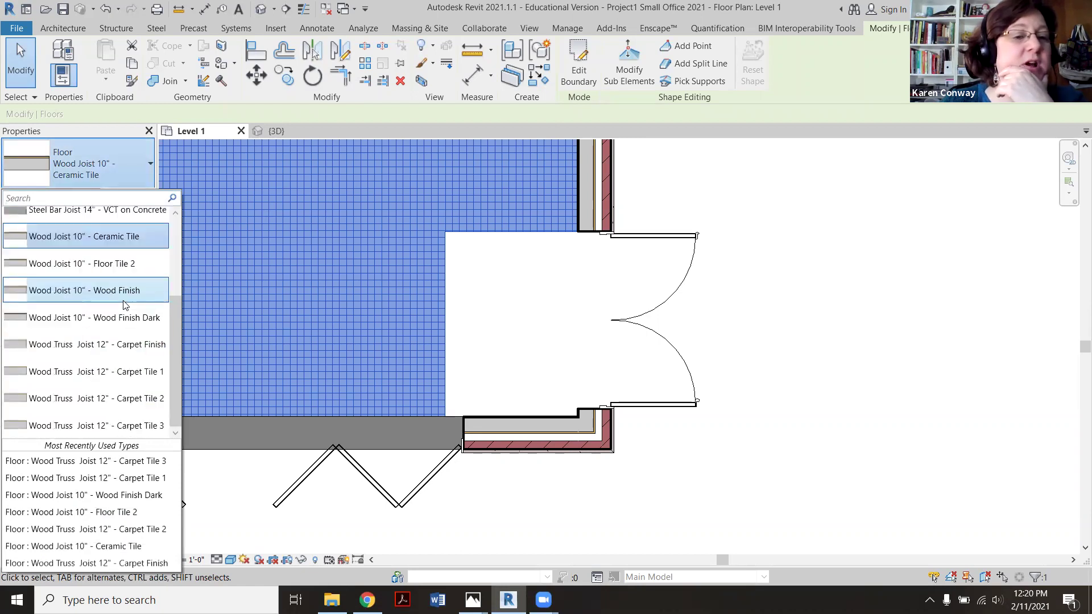
left_click(872, 433)
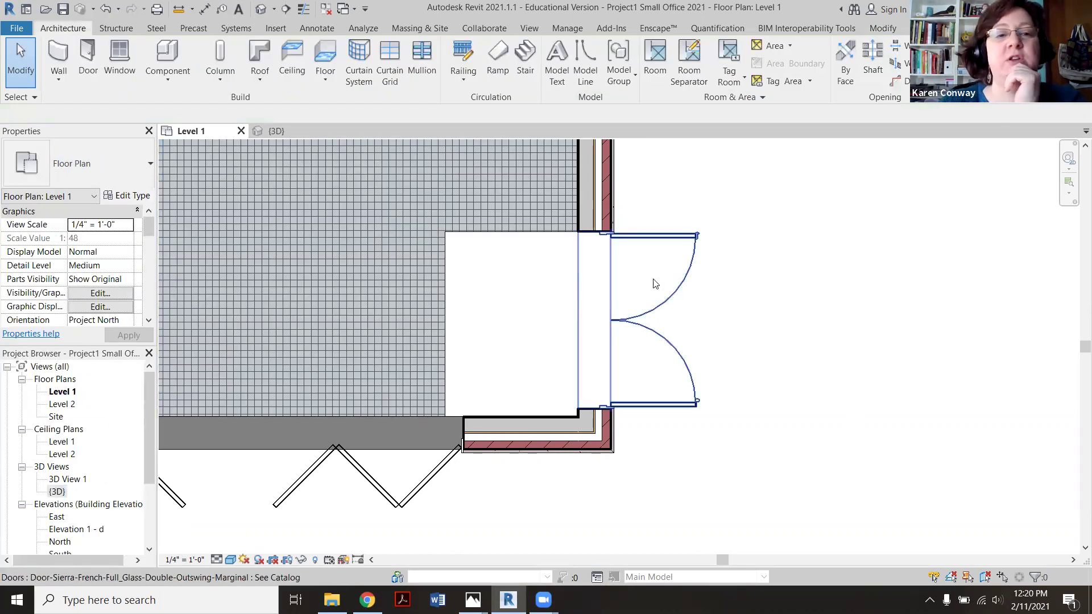
Step: Start a new architectural floor of type Wood Truss Joist 12" - Carpet Finish
left_click(325, 80)
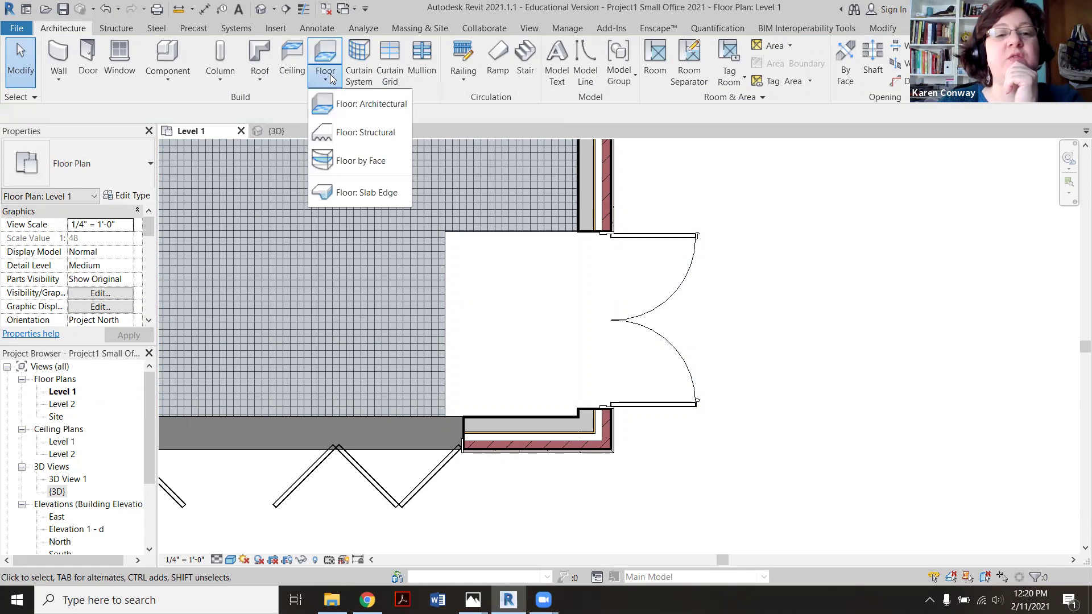
left_click(350, 107)
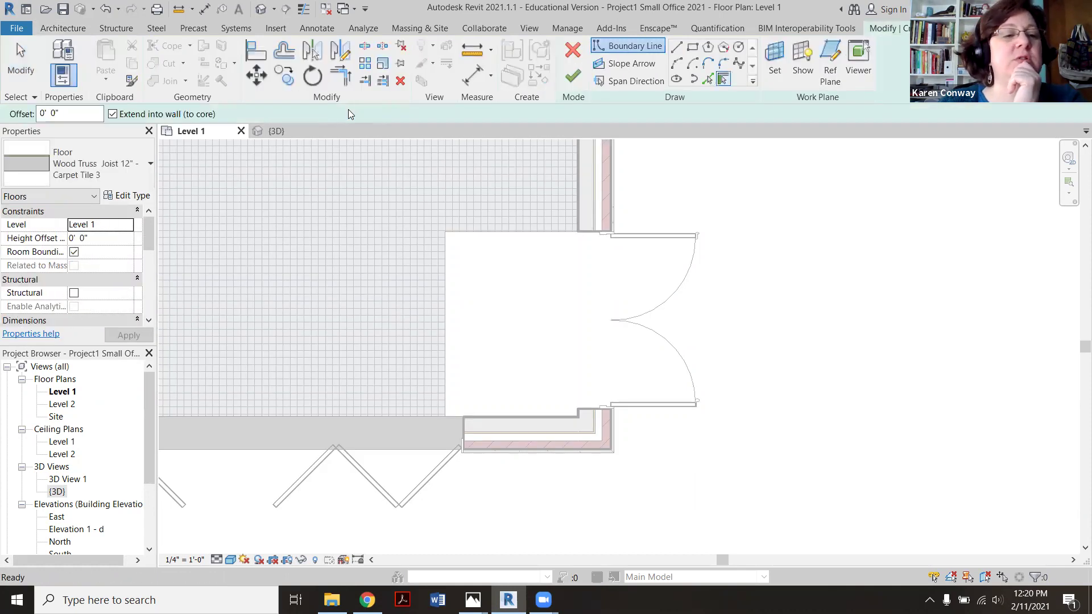
left_click(138, 161)
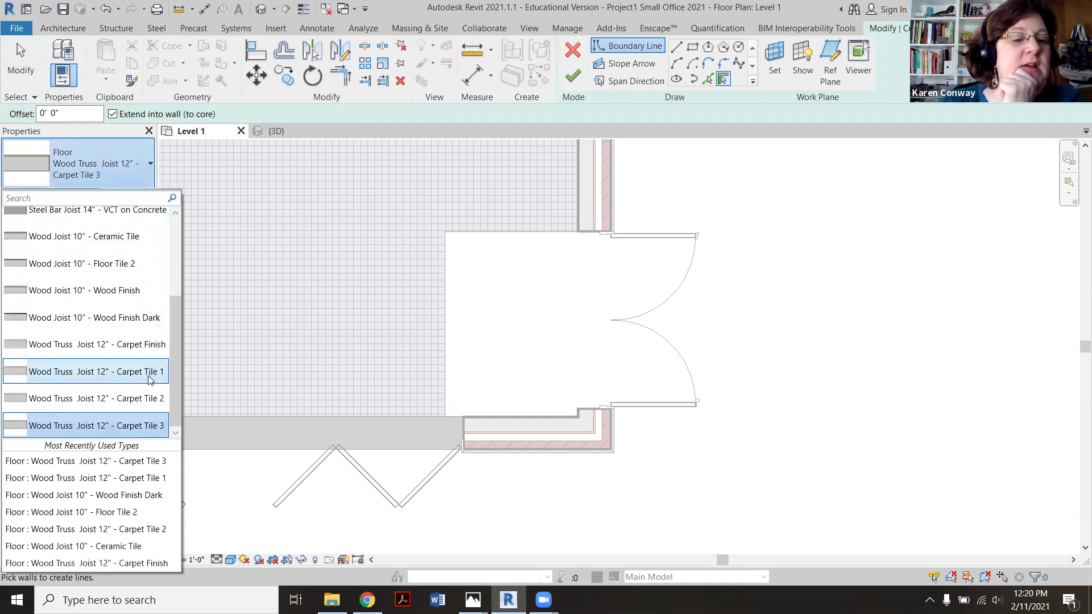
left_click(150, 346)
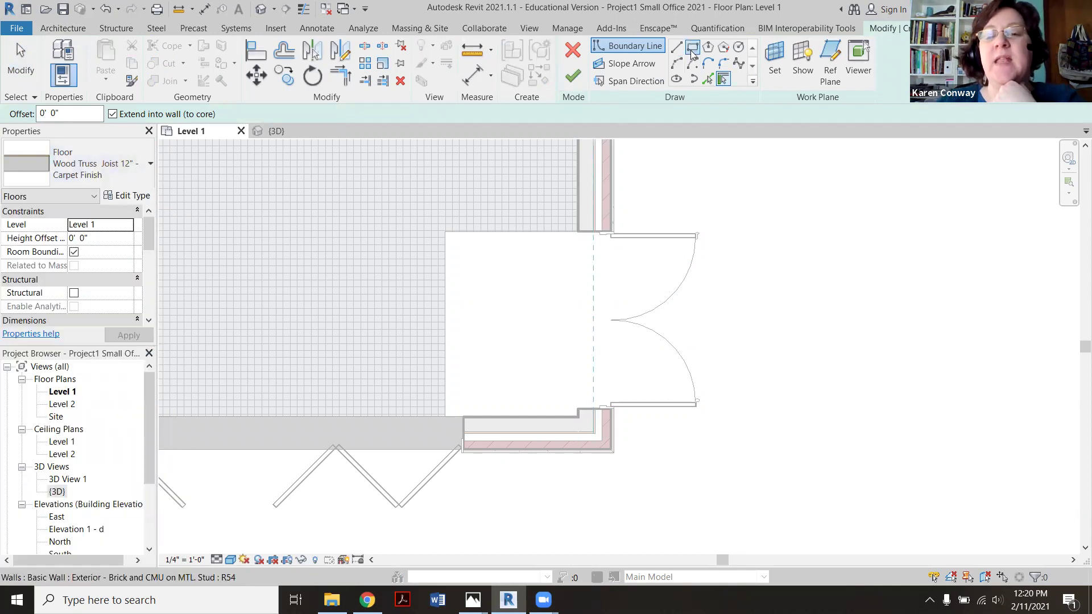
Step: Sketch a rectangular boundary from the tile floor's edge to the wall by the doors, then finish the floor
left_click(693, 47)
left_click(445, 231)
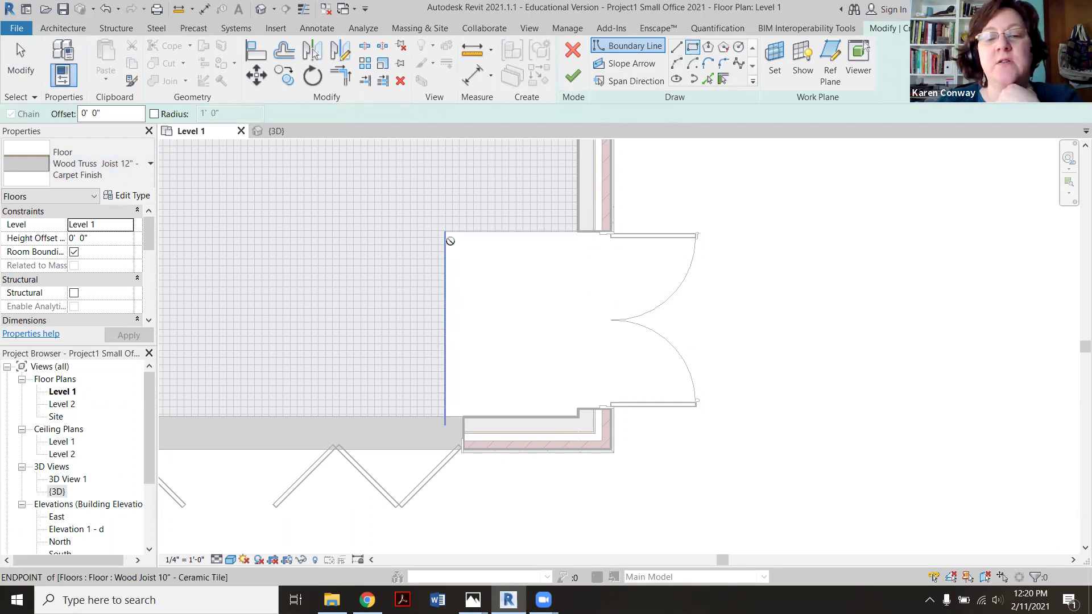
scroll(592, 415, "up", 3)
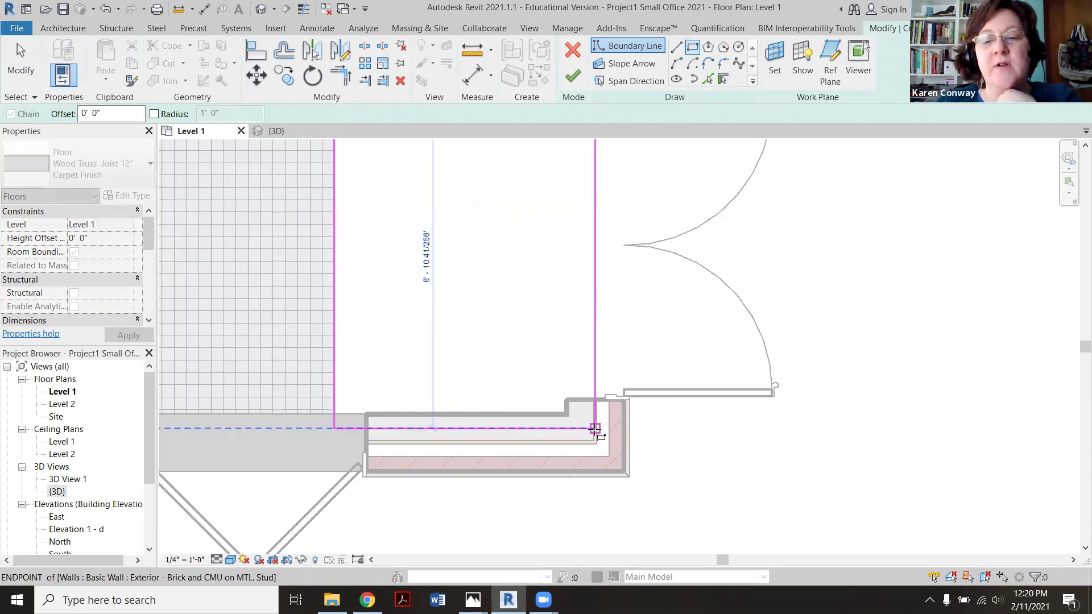
left_click(596, 428)
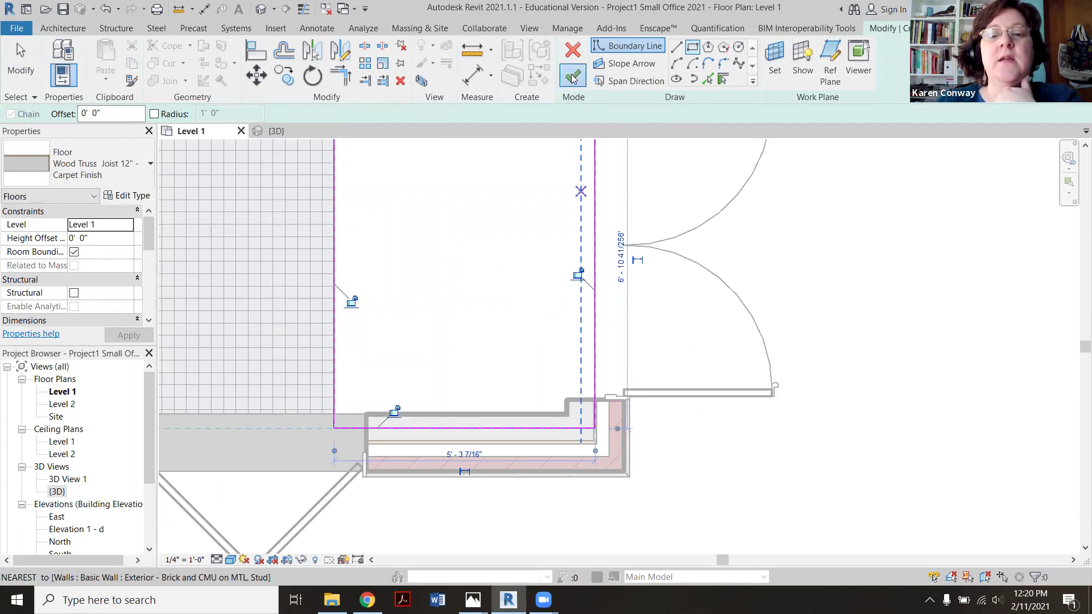
left_click(573, 78)
scroll(459, 197, "down", 5)
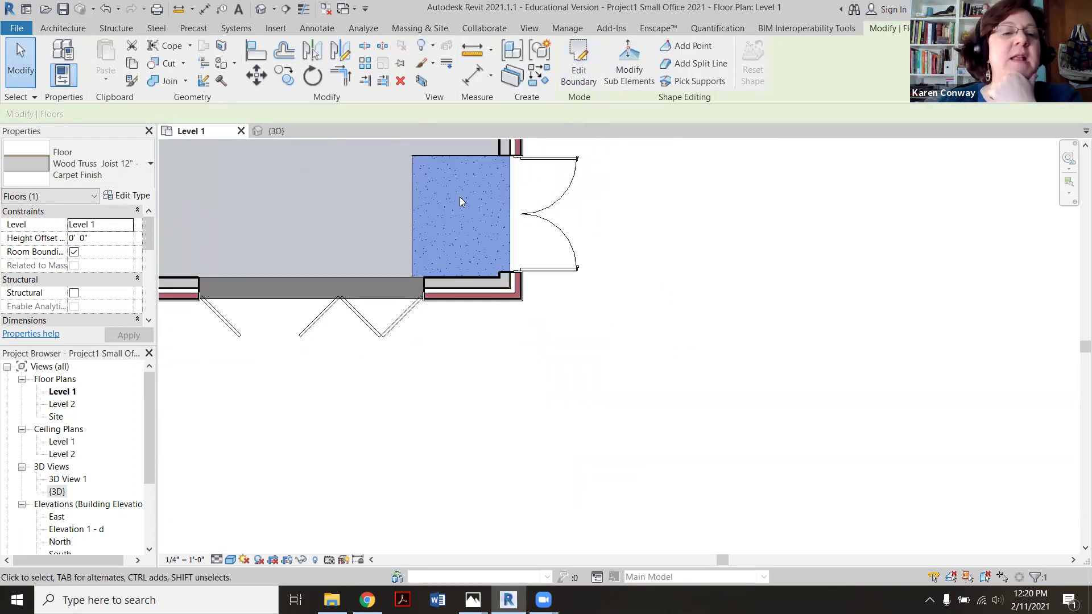
Step: Switch to the {3D} view and orbit through several ViewCube corner views to inspect the red carpet mat by the double doors
left_click(269, 131)
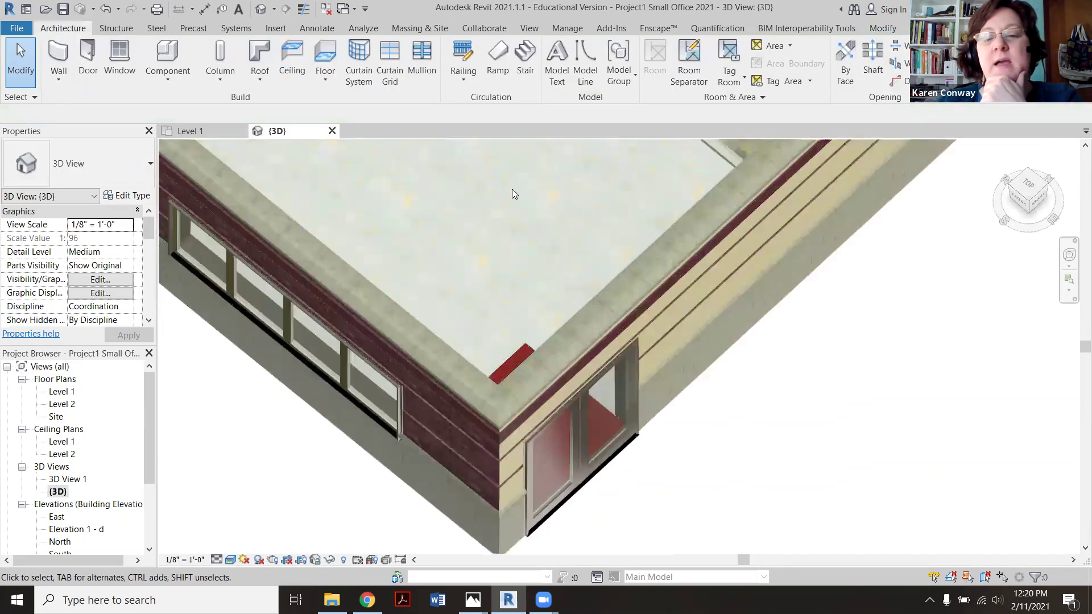
scroll(479, 284, "down", 3)
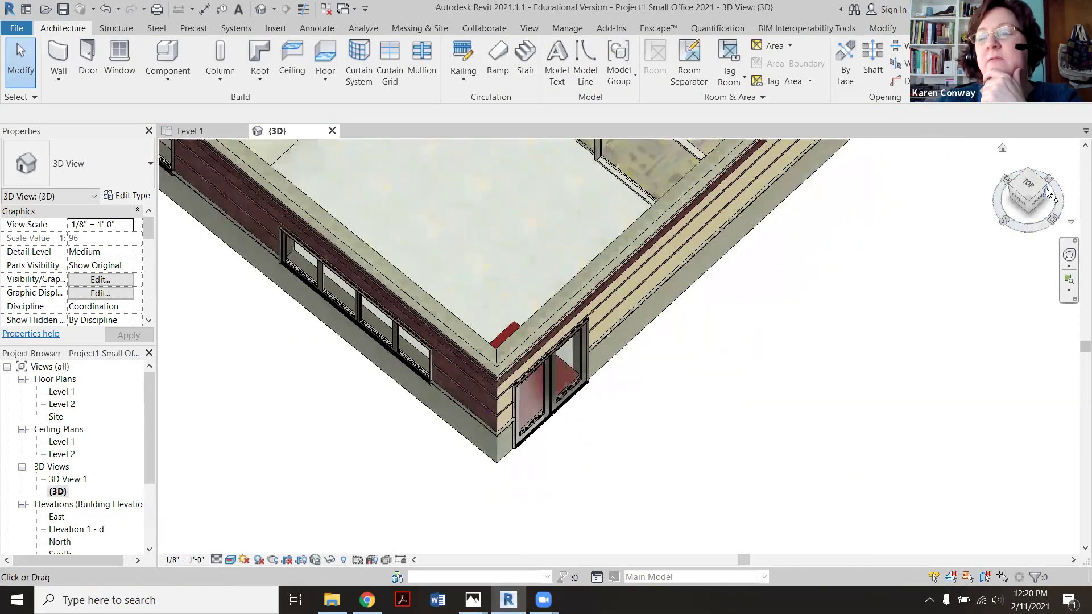
left_click(1028, 180)
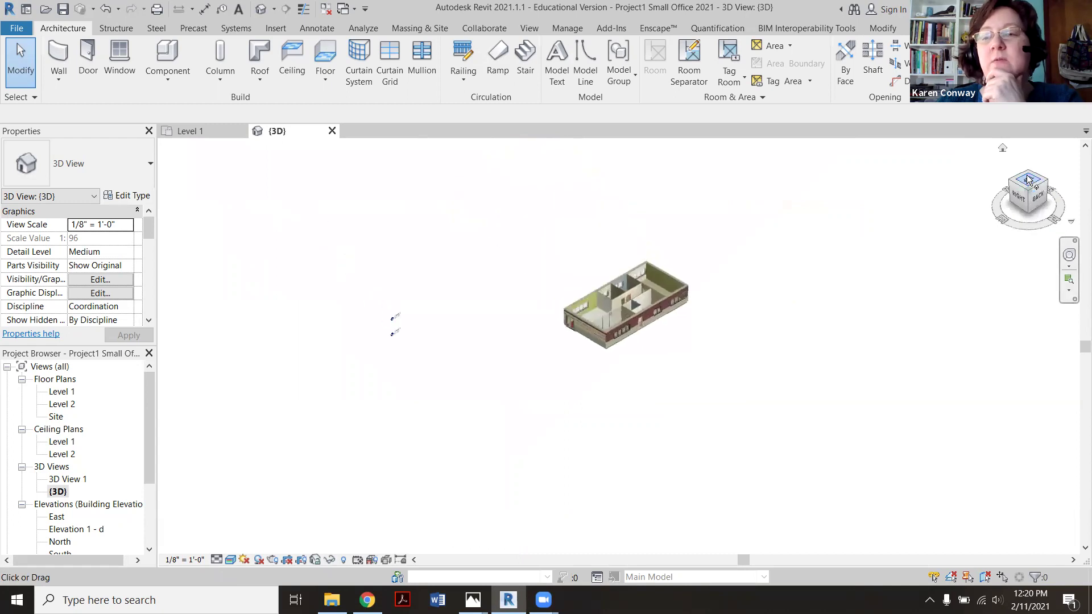
left_click(1011, 187)
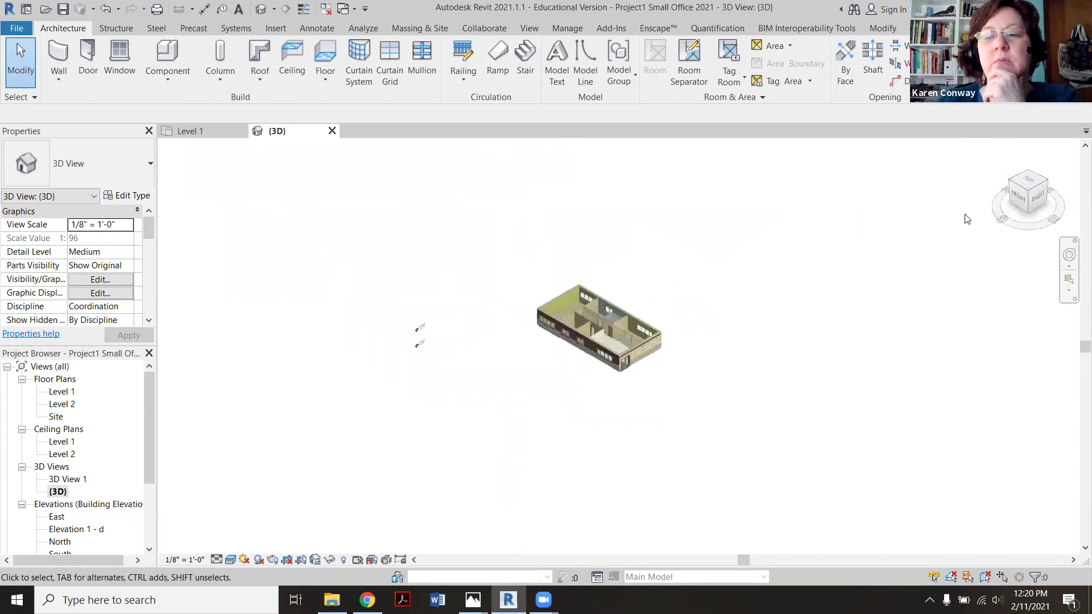
left_click(1029, 170)
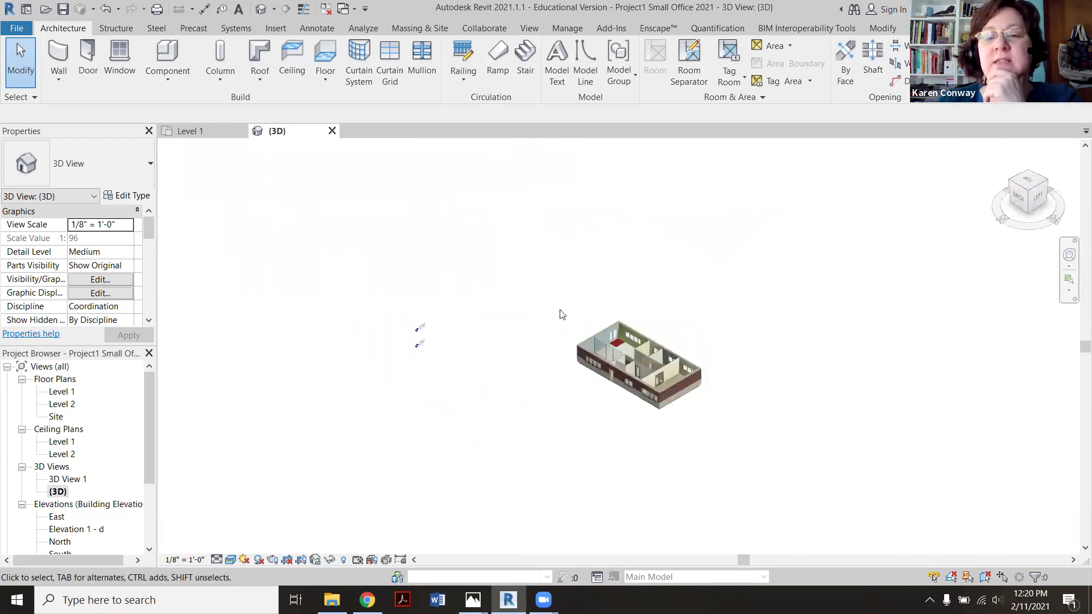
scroll(626, 347, "up", 8)
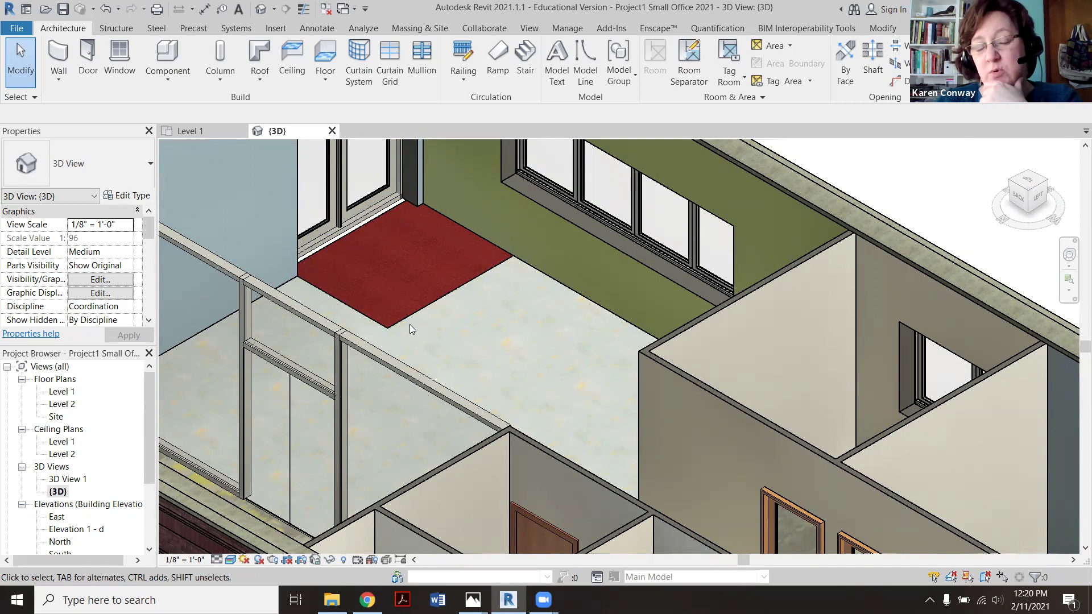
scroll(459, 301, "down", 8)
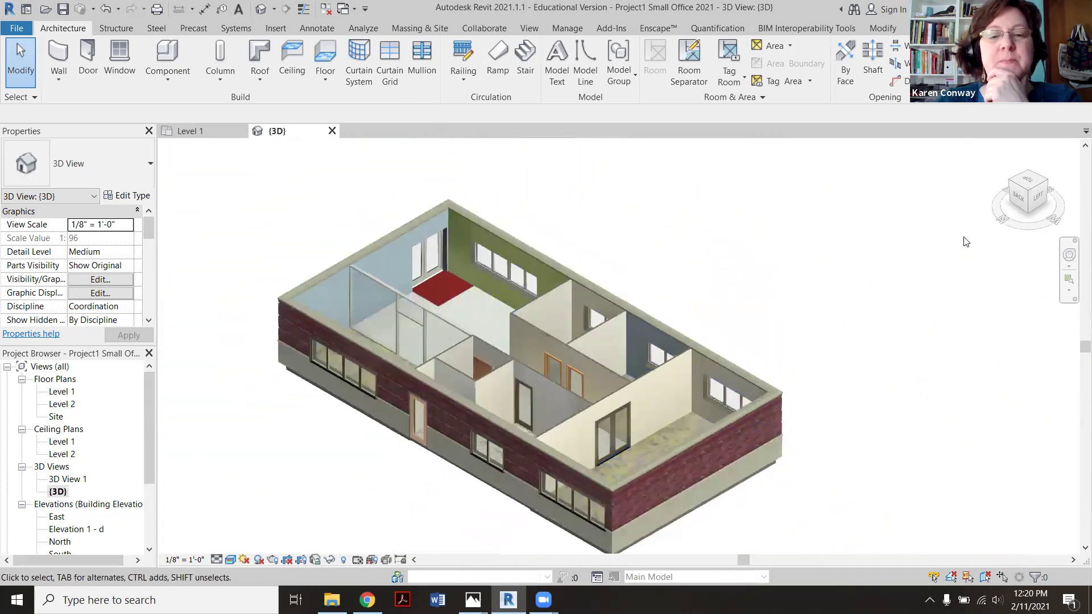
left_click(1011, 182)
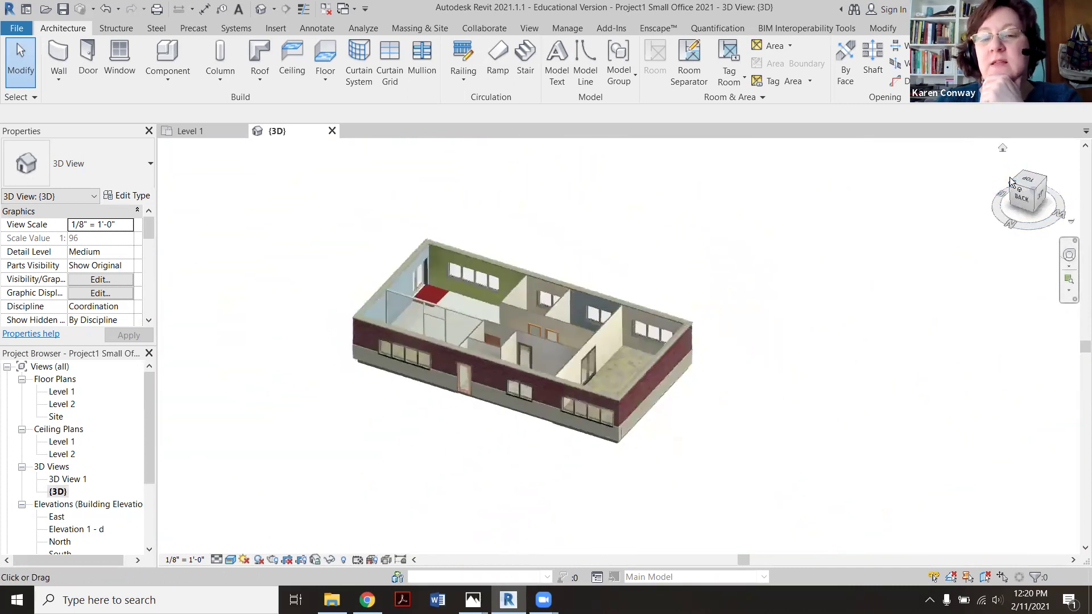
left_click(1028, 192)
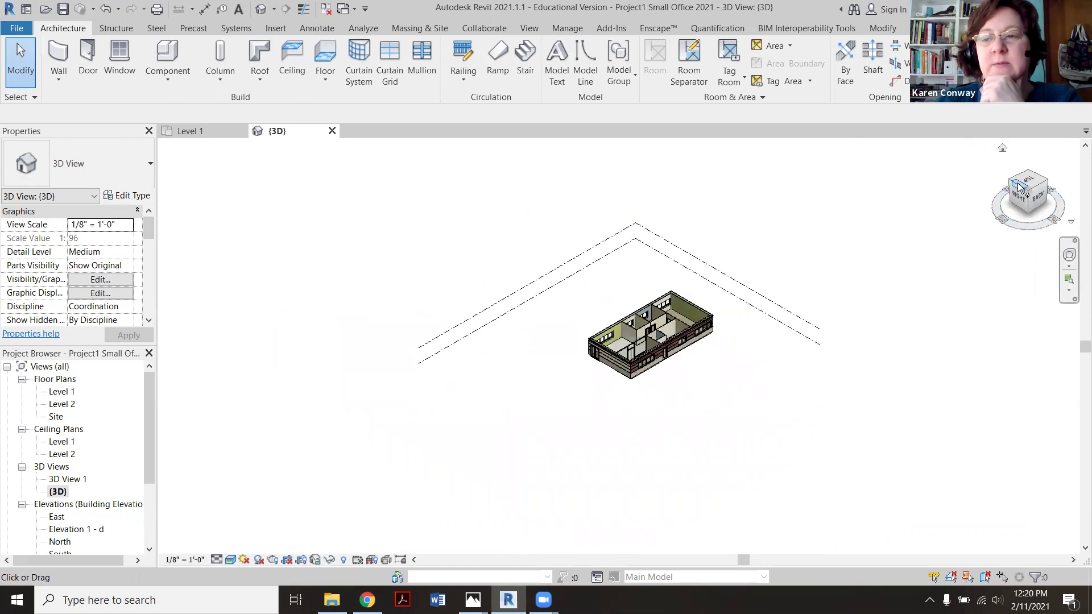
left_click(1010, 183)
scroll(616, 348, "up", 6)
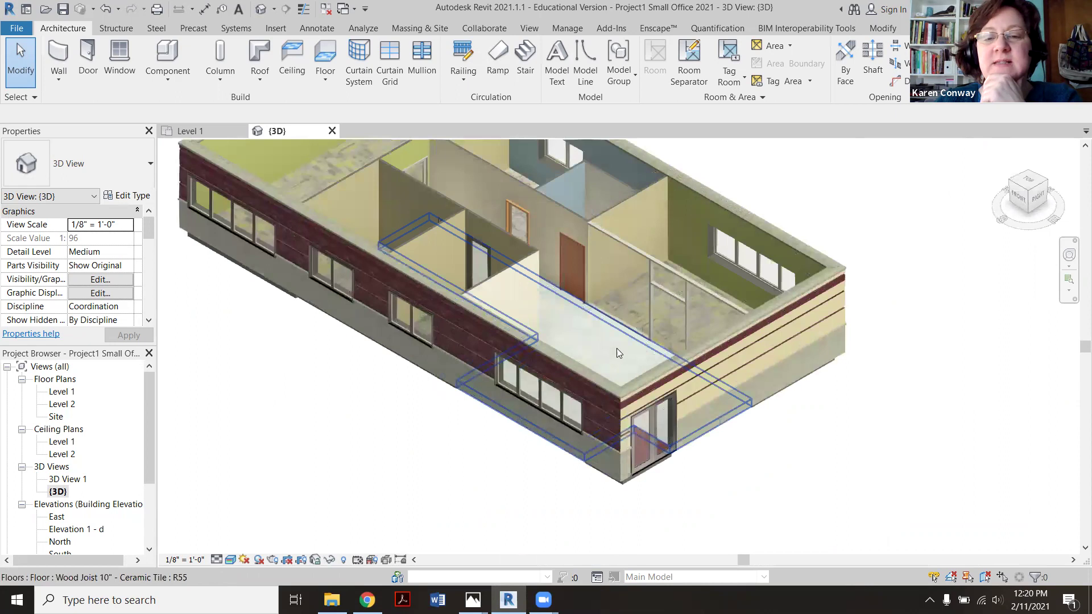